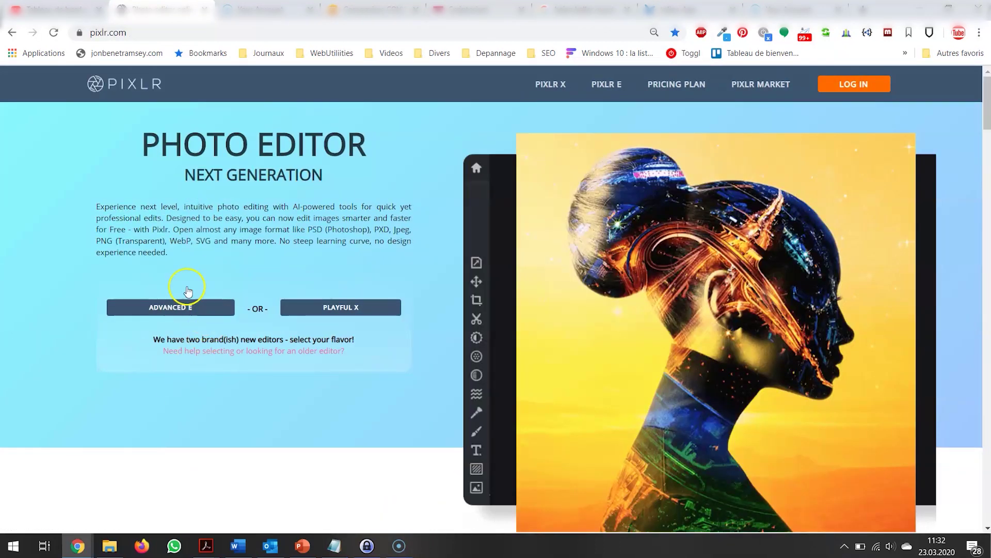
Open the advanced Pixlr E editor and start a new image named Banniere_facebook.
left_click(146, 308)
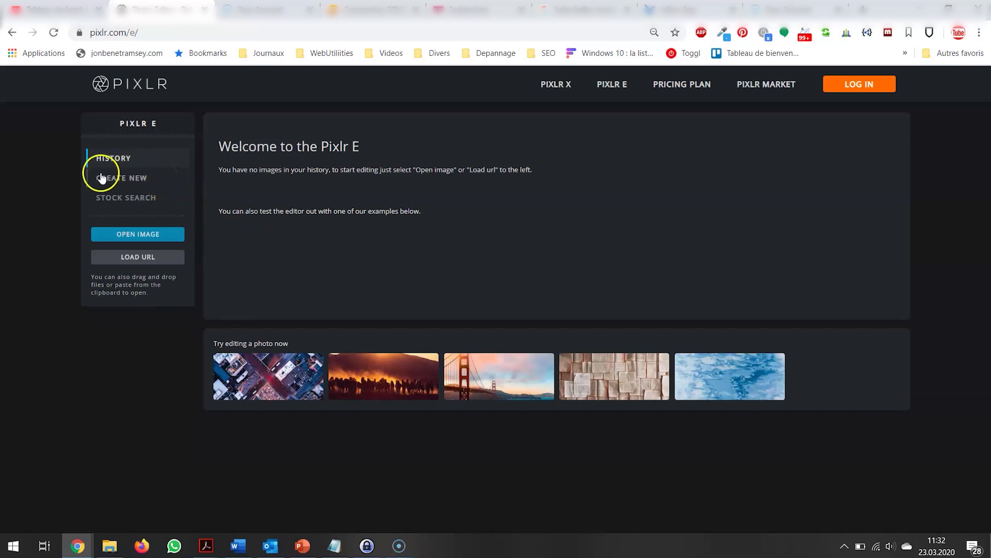
left_click(129, 178)
left_click(826, 160)
double_click(816, 157)
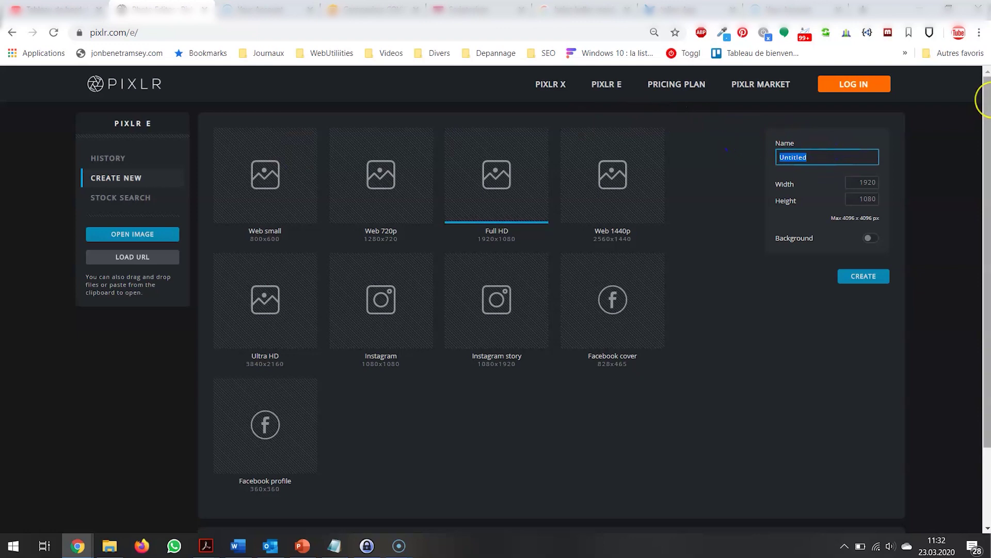
type("BACK")
key("BackSpace")
key("BackSpace")
key("BackSpace")
type("anniere_faveb")
key("BackSpace")
key("BackSpace")
key("BackSpace")
type("cebook")
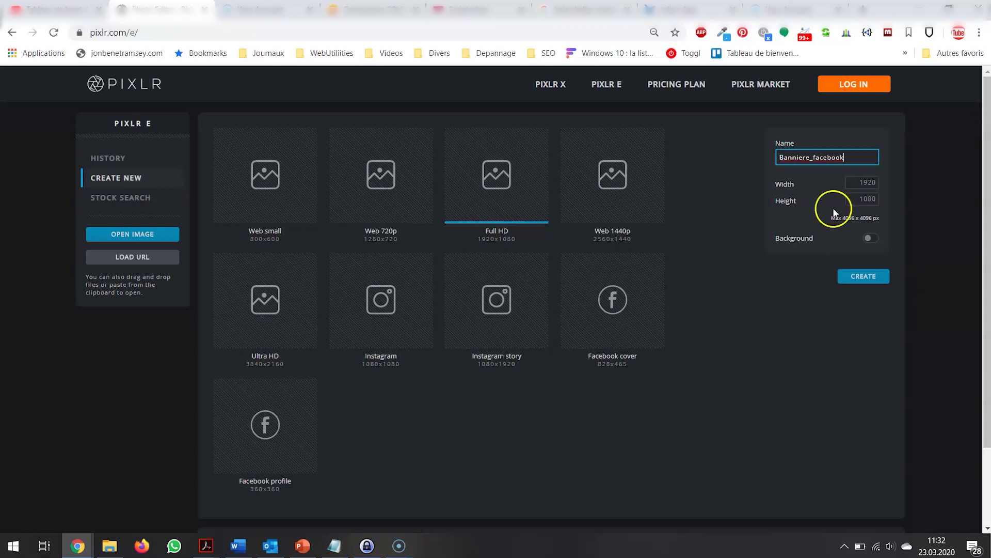
Set the new image's width to 828 and height to 315 px, and create it.
double_click(866, 184)
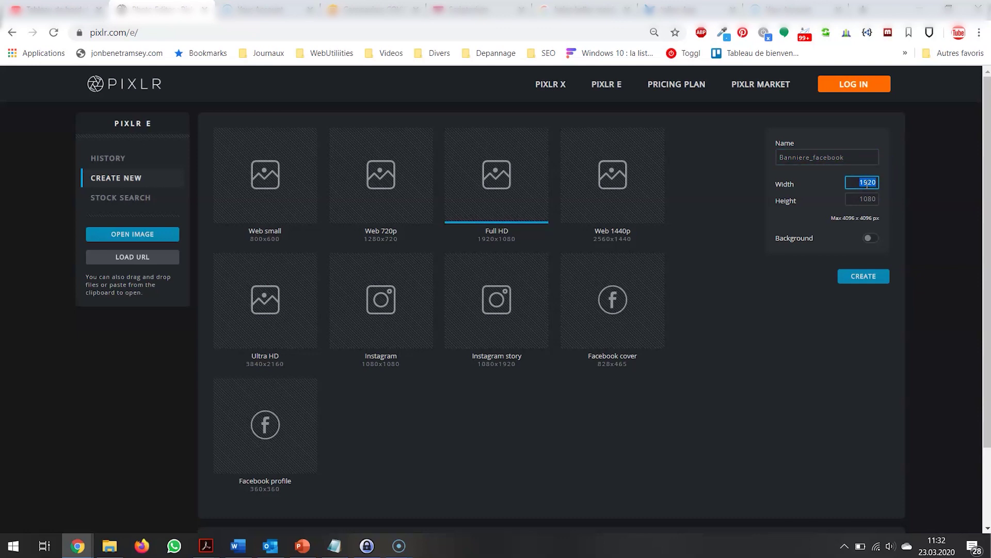
type("828")
key("Tab")
type("315")
left_click(878, 278)
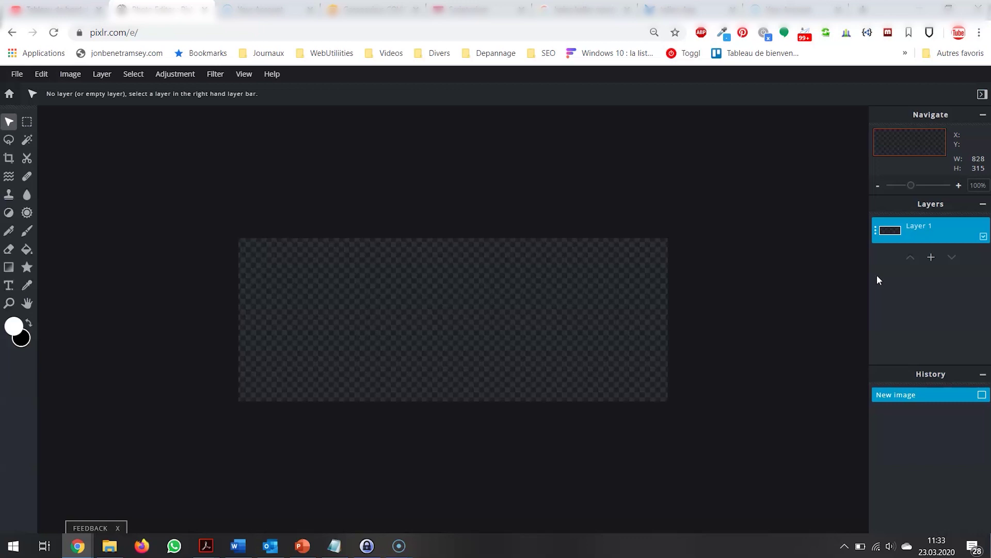
Add the photo 259777-P4JTS2-110.jpg from the Images folder in File Explorer as a layer in the current document.
left_click(110, 546)
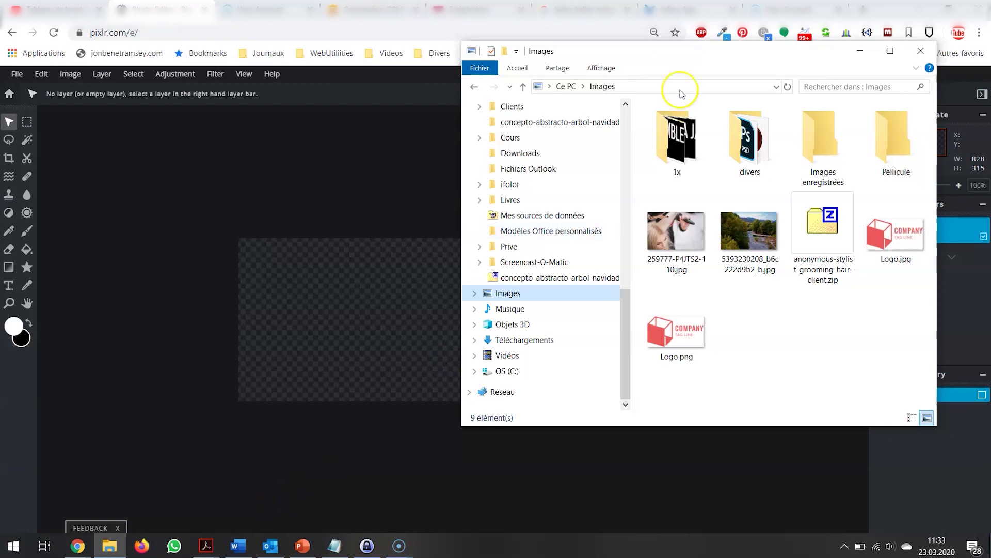
left_click(860, 51)
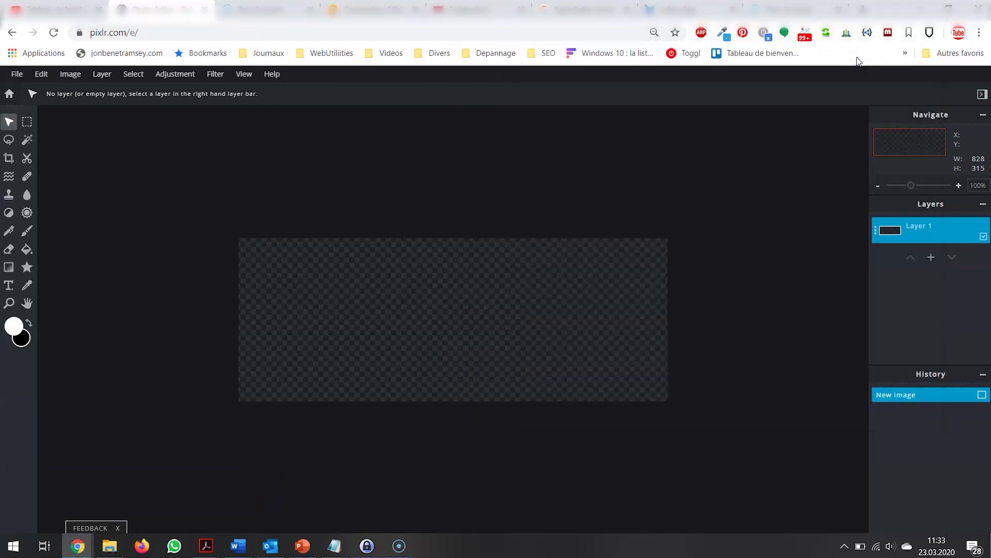
key("alt+Tab")
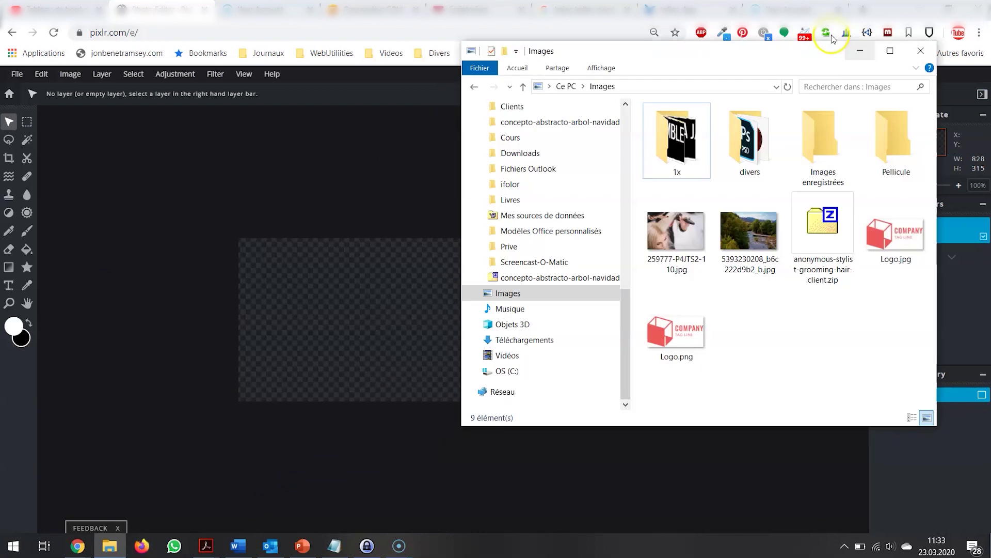
left_click(674, 159)
left_click_drag(676, 231, 730, 283)
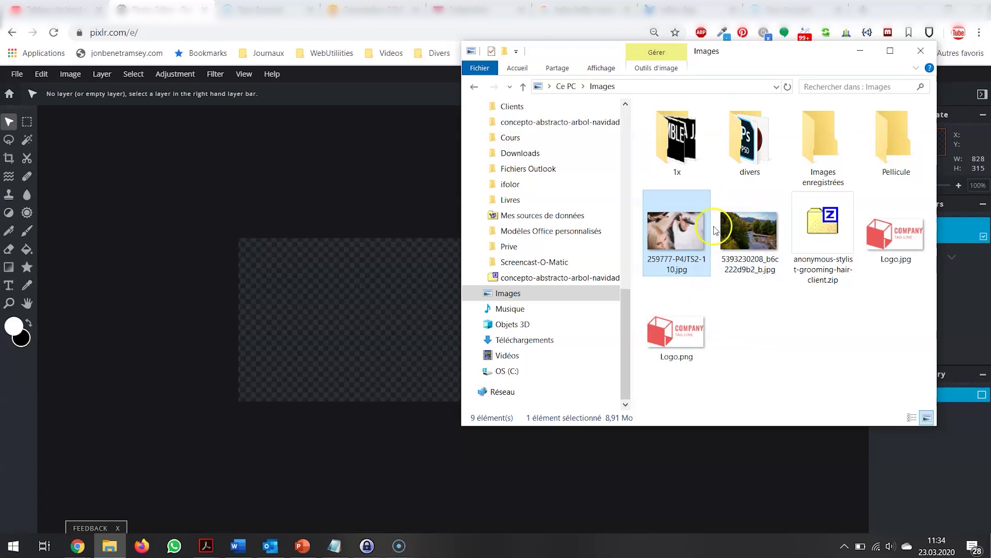
left_click(686, 231)
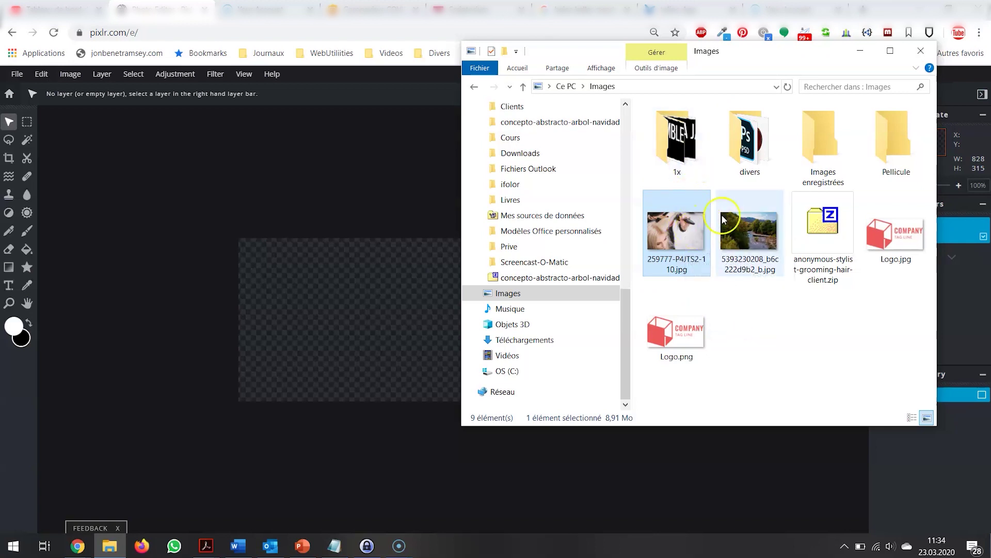
left_click_drag(686, 211, 327, 272)
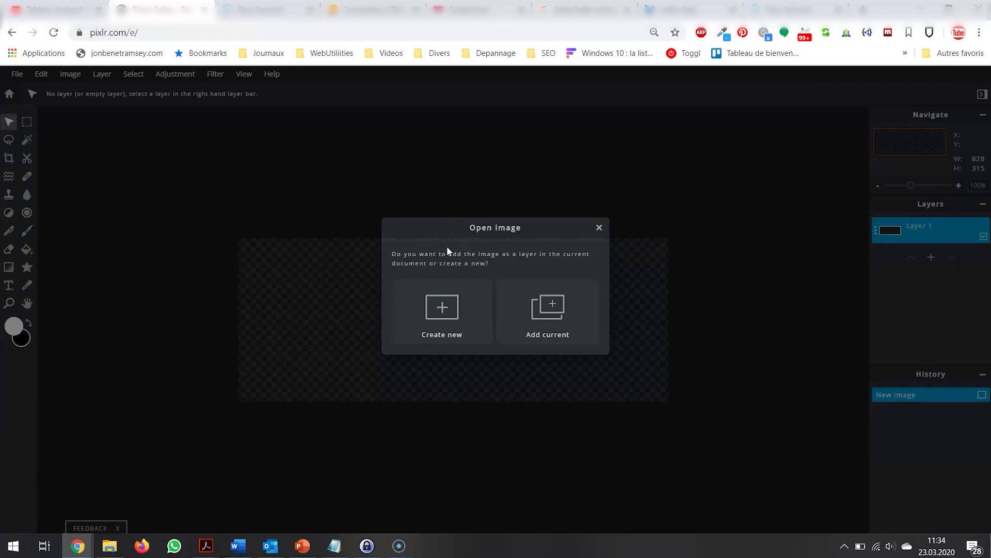
left_click(562, 338)
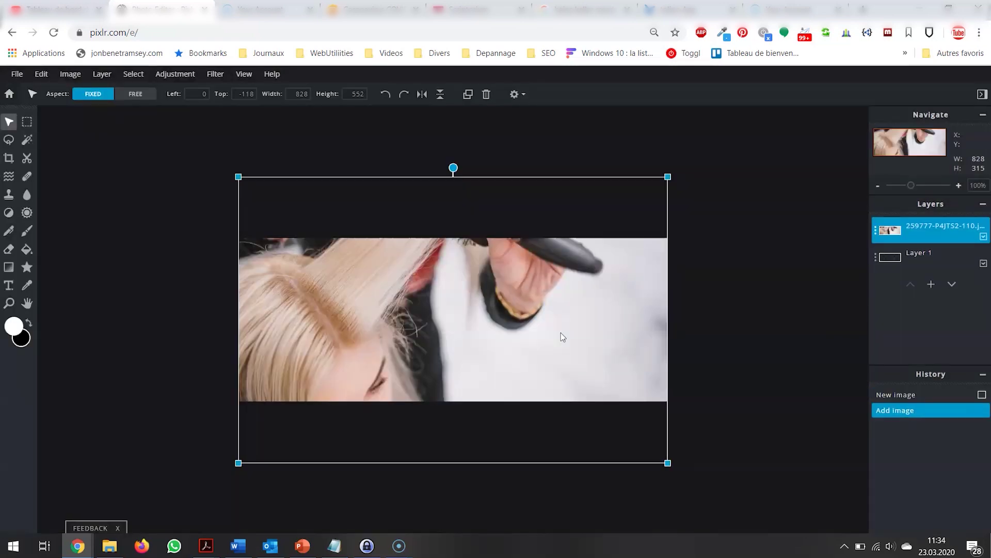
Move the photo layer down to a top offset of about -24 px and deselect it.
left_click(569, 323)
left_click_drag(491, 277, 491, 327)
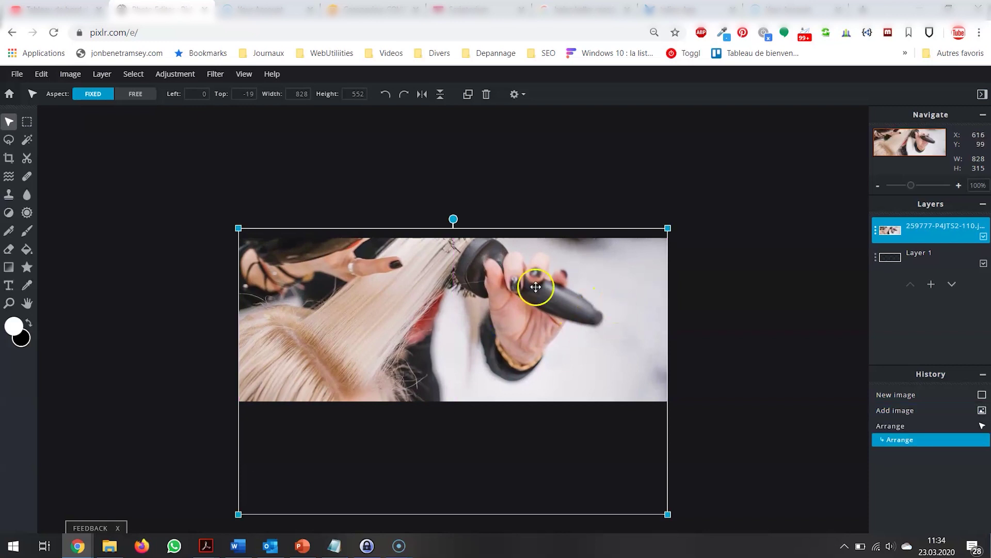
left_click_drag(531, 293, 528, 290)
left_click(702, 292)
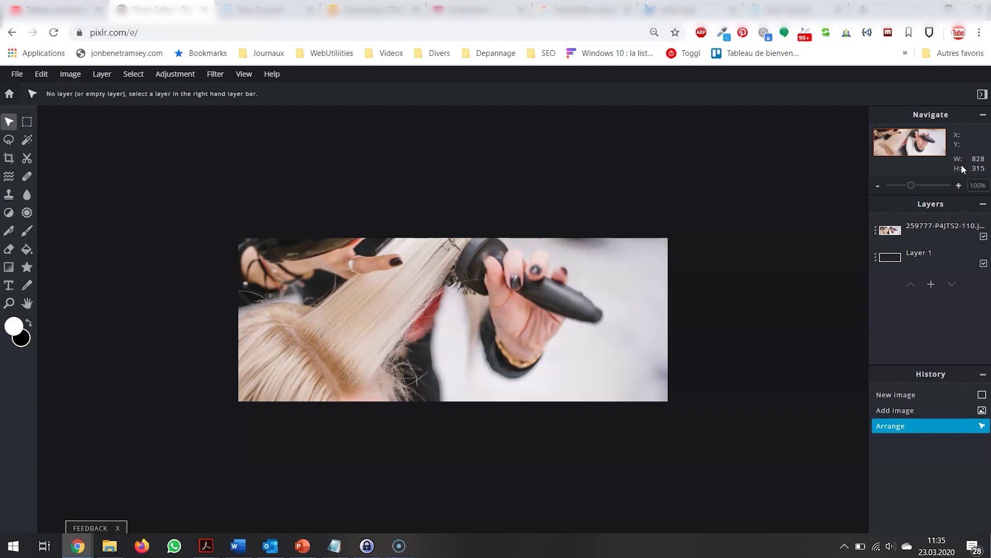
left_click(752, 290)
left_click(330, 486)
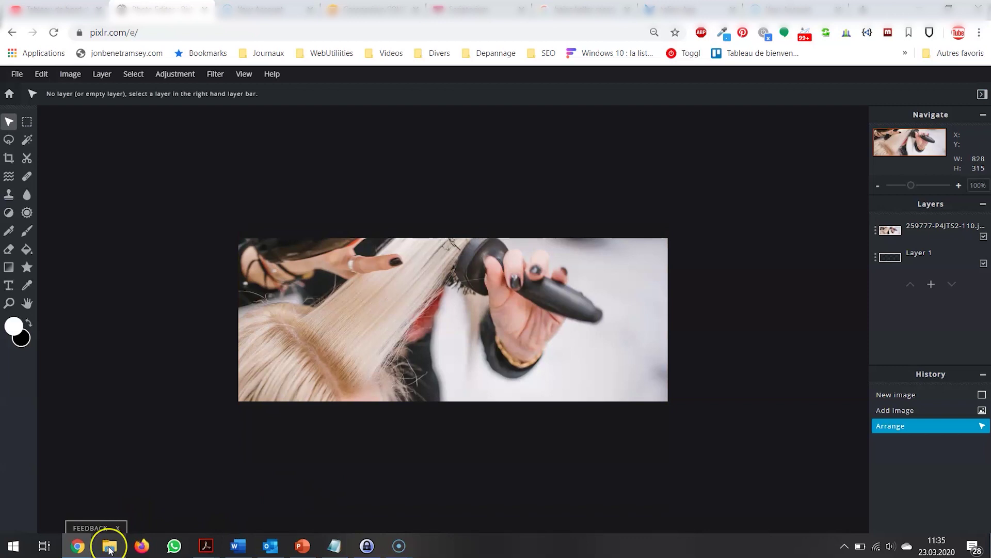
Add Logo.jpg from the Images folder as a layer in the current document and place it over the banner's lower right area.
mouse_move(109, 547)
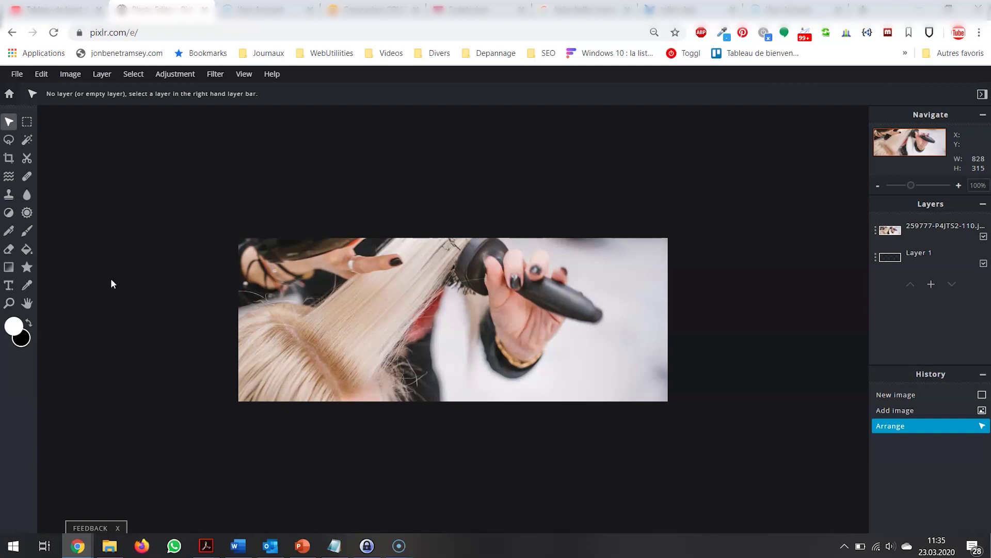
left_click(109, 546)
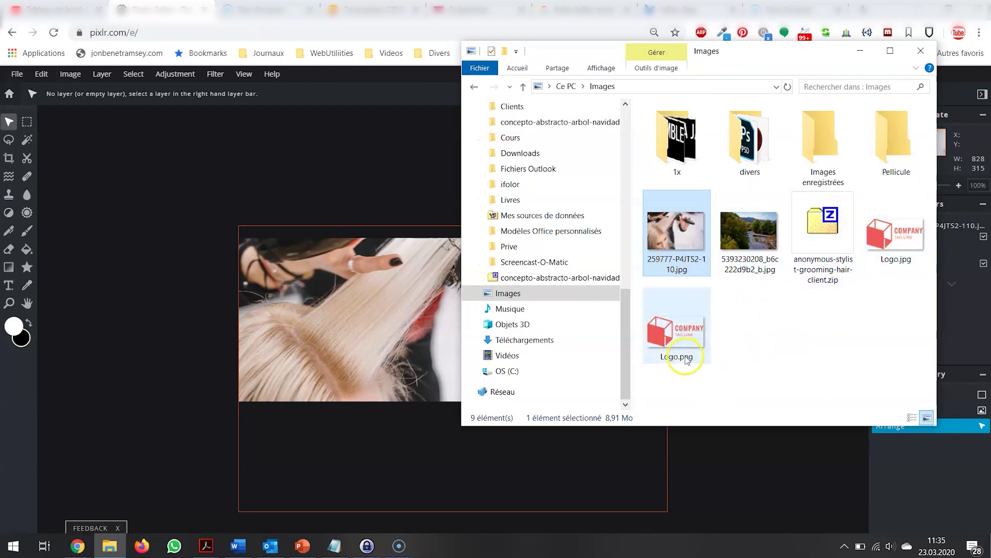
left_click(860, 50)
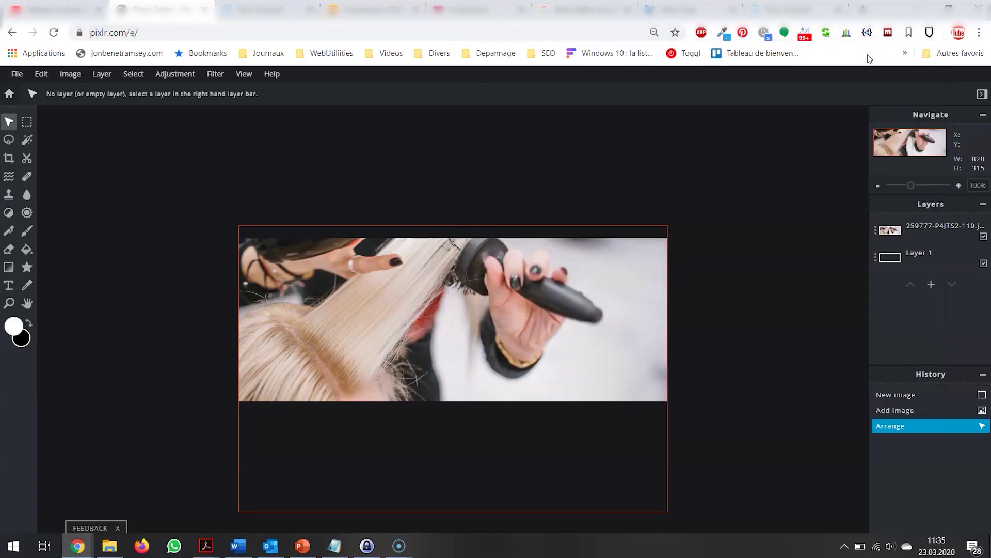
key("alt+Tab")
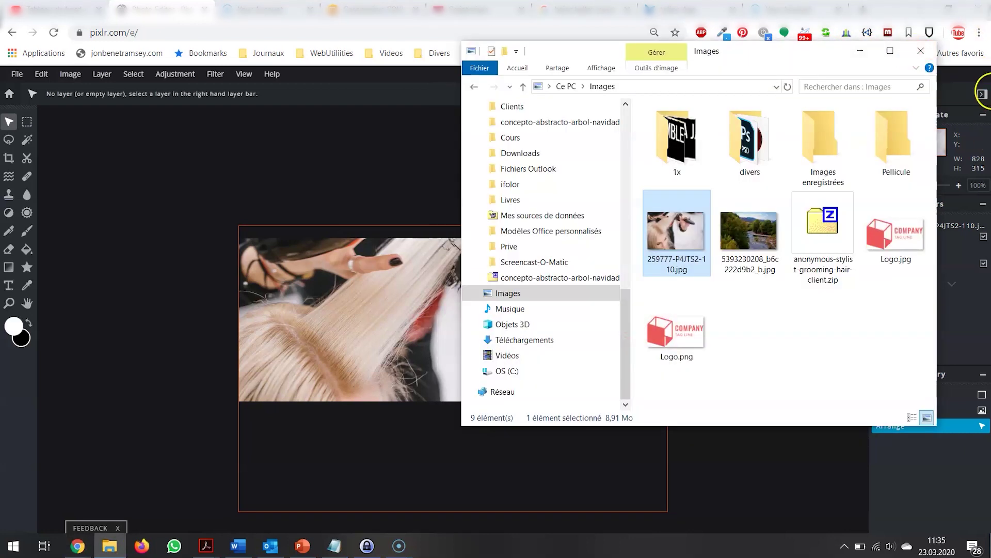
left_click_drag(896, 233, 441, 382)
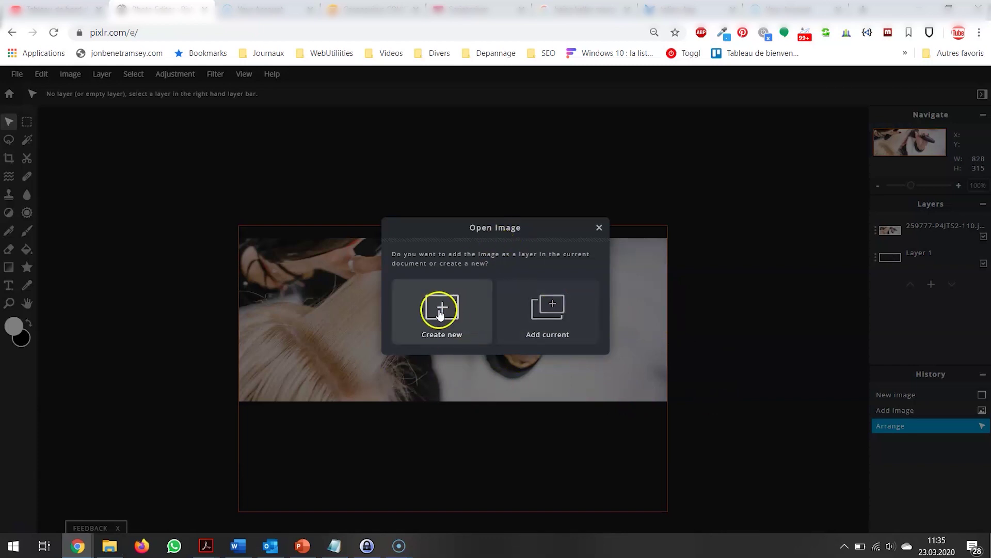
left_click(537, 290)
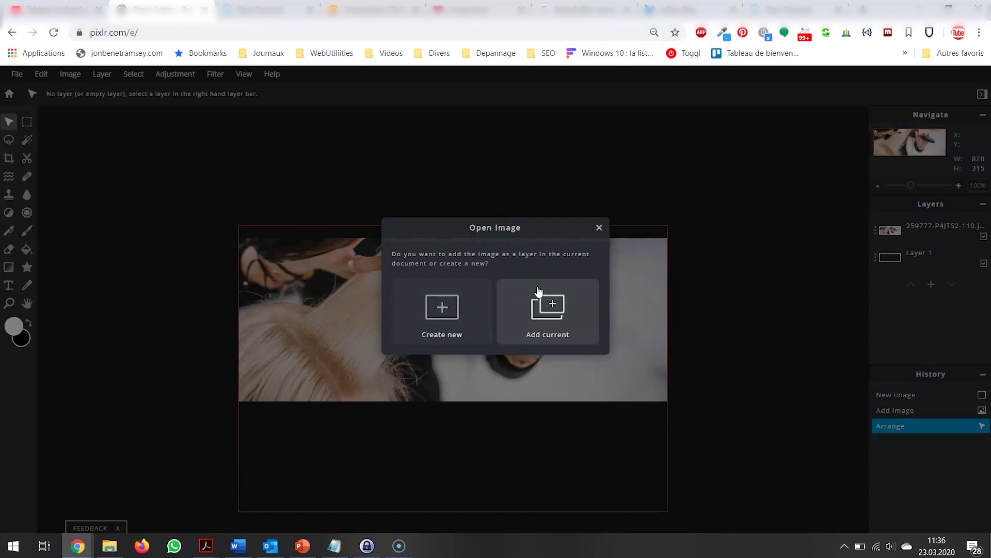
left_click(538, 290)
left_click_drag(462, 333, 583, 354)
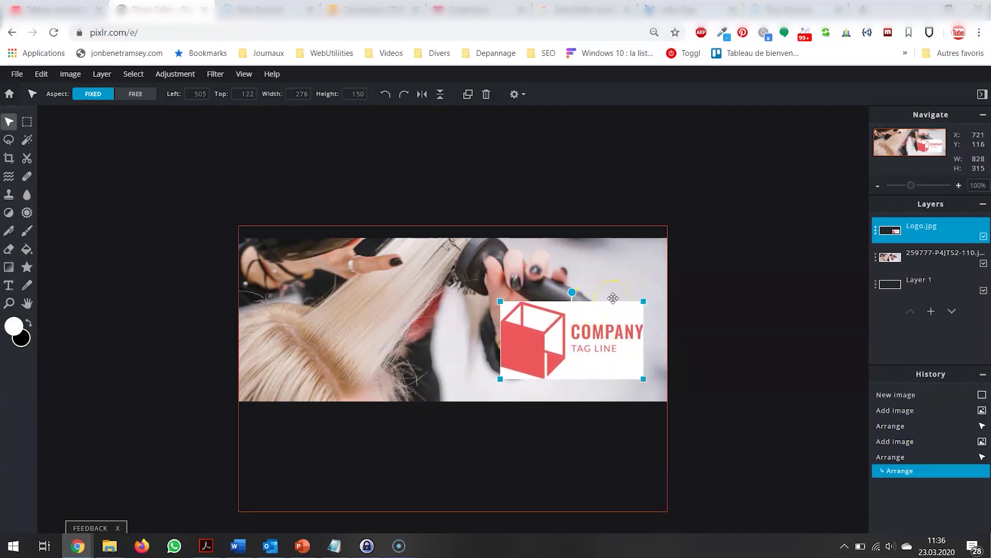
Add Logo.png from the Images folder as a layer and place it at the banner's lower left, about 29 px across and 149 px down.
key("alt+Tab")
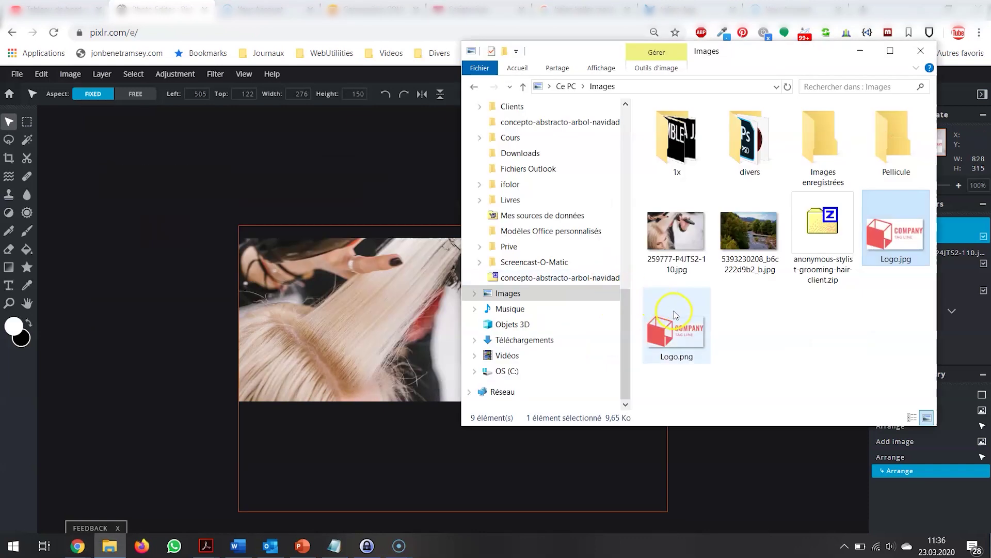
left_click(690, 327)
left_click_drag(690, 327, 683, 301)
left_click(548, 310)
left_click_drag(419, 317, 292, 350)
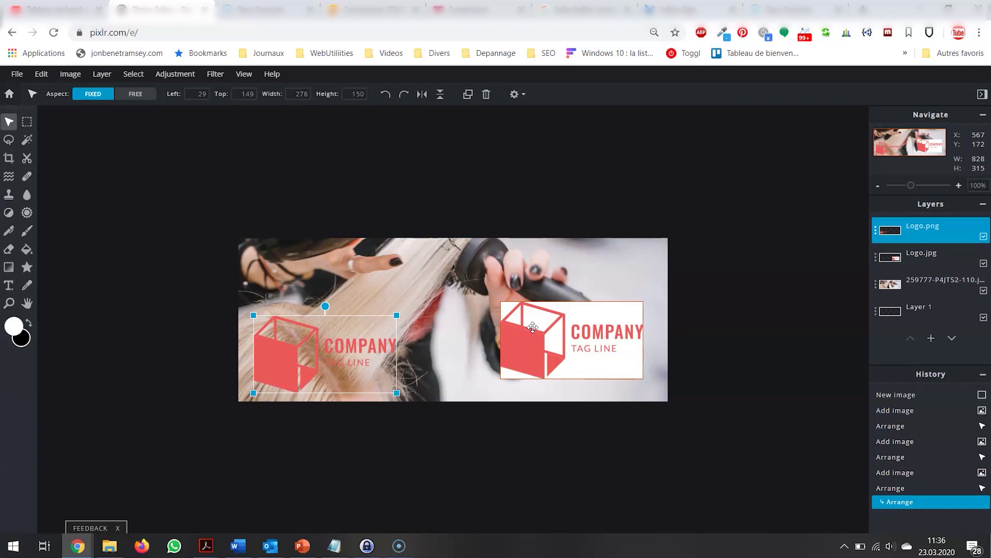
Select the Logo.jpg image and the background photo on the canvas in turn to identify their layers.
scroll(532, 328, "down", 1)
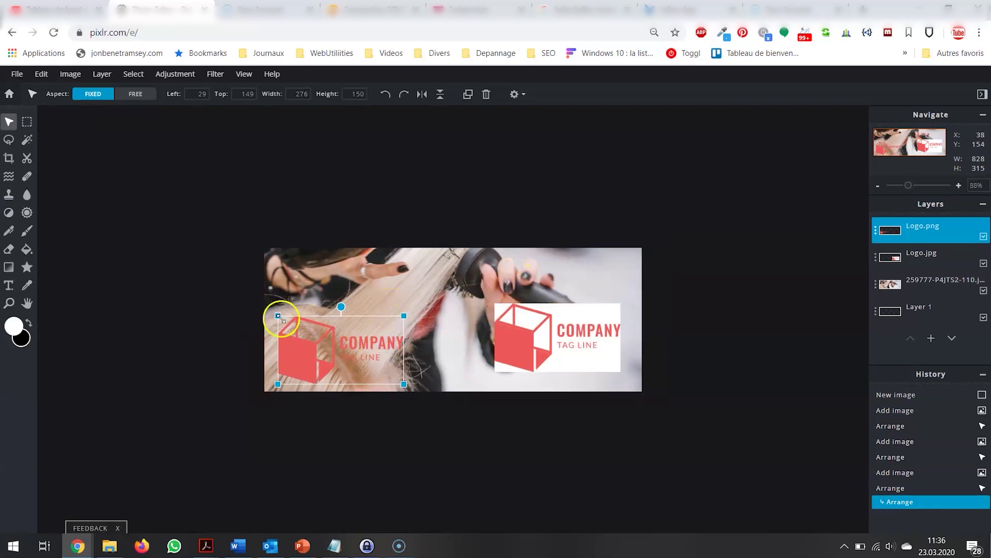
left_click(564, 329)
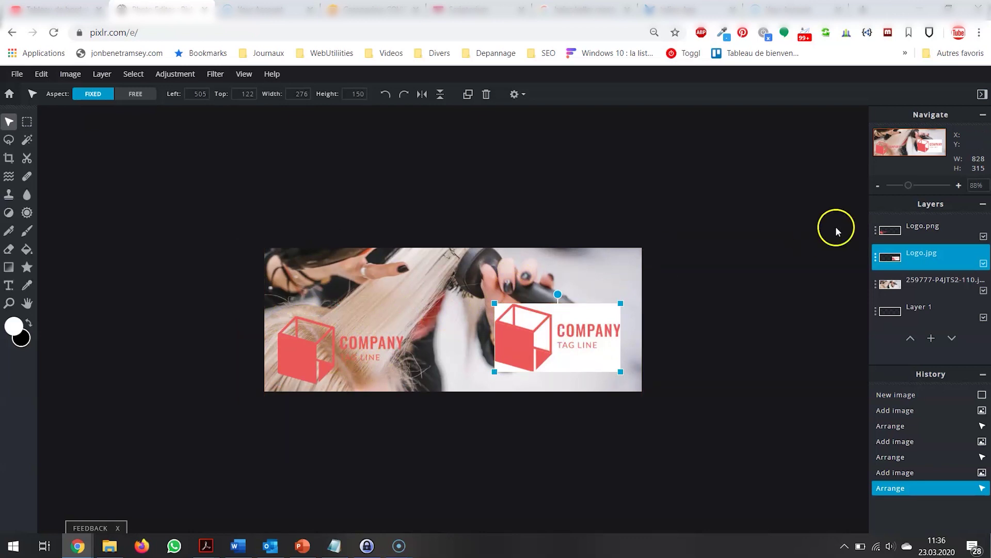
left_click(574, 270)
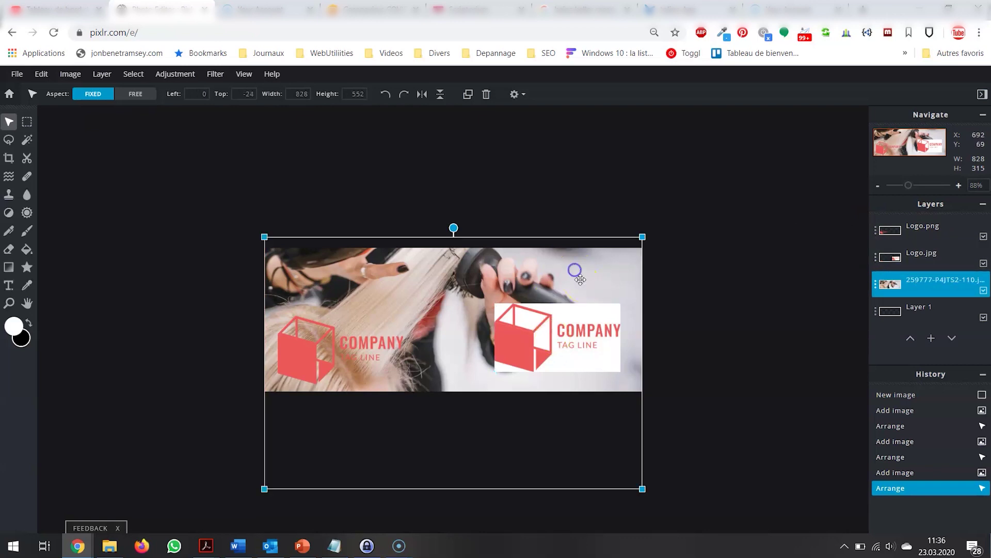
left_click(772, 336)
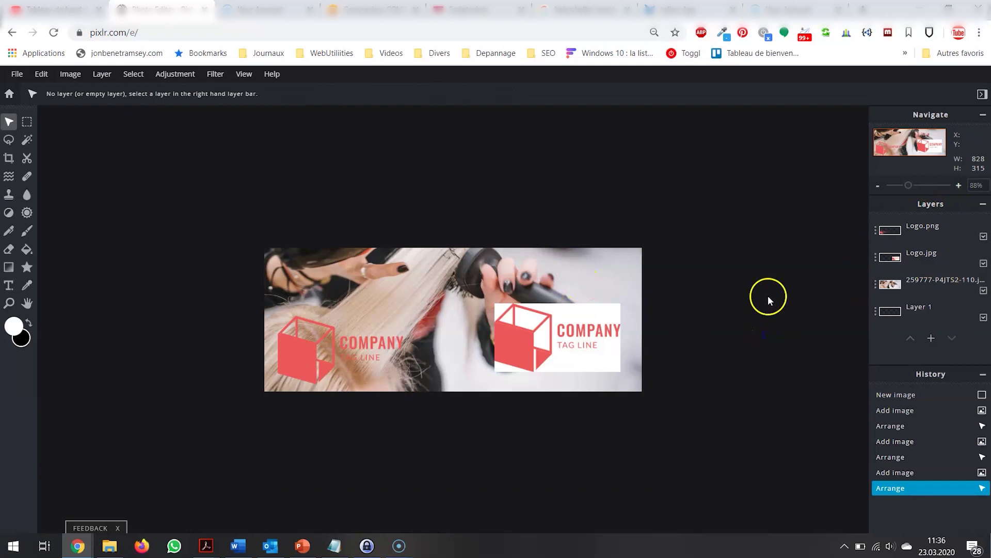
Toggle the visibility of the Logo.jpg layer and delete that layer.
left_click(591, 333)
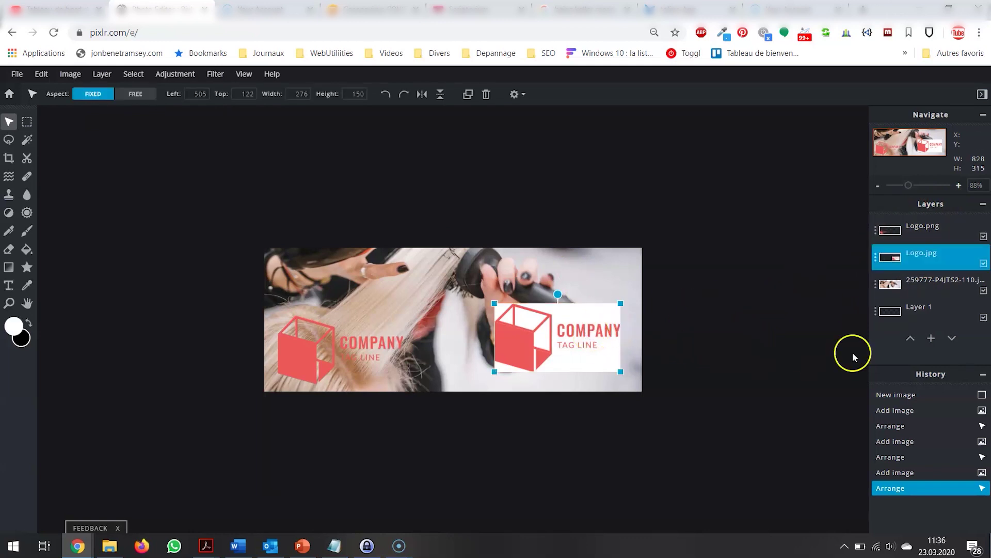
left_click(984, 264)
left_click(985, 265)
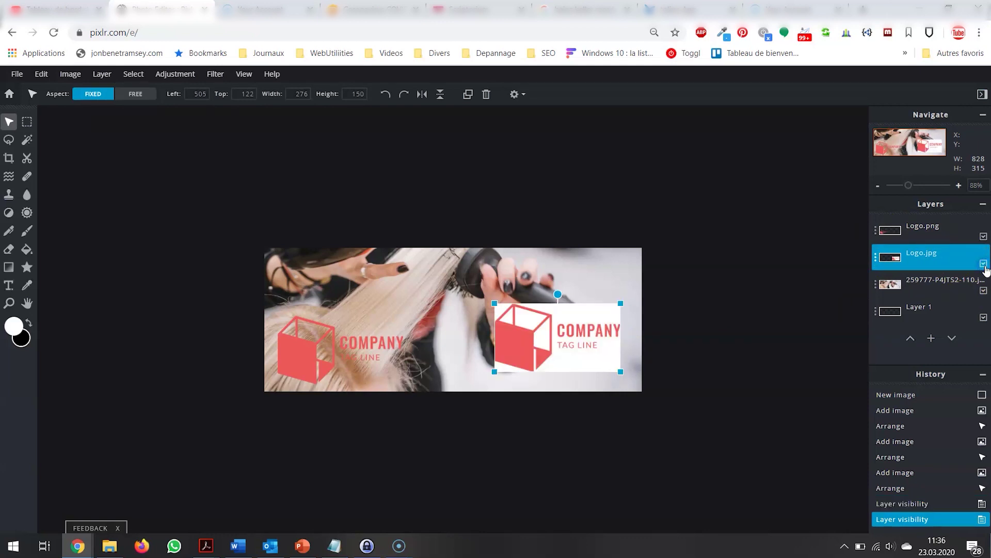
left_click(974, 265)
left_click(983, 265)
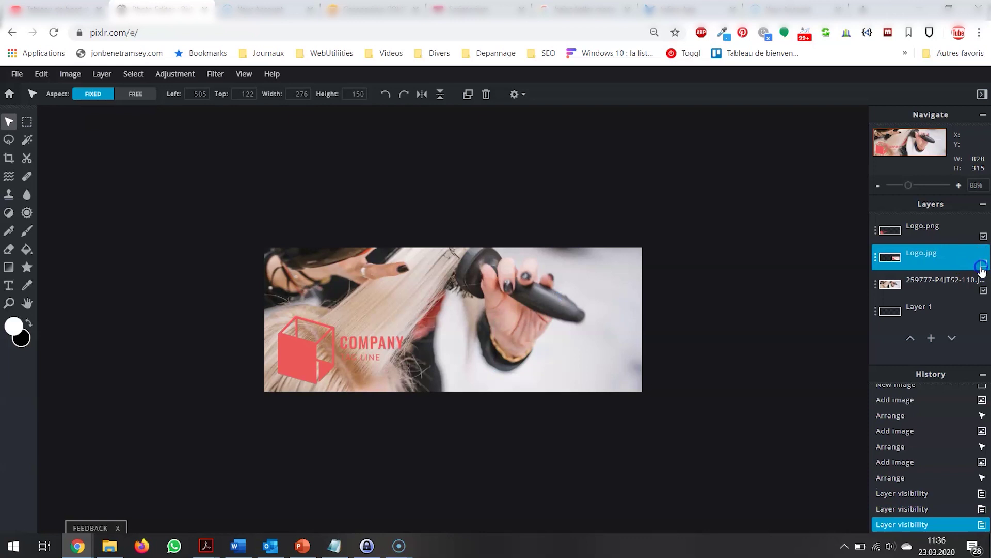
left_click(972, 266)
key("Delete")
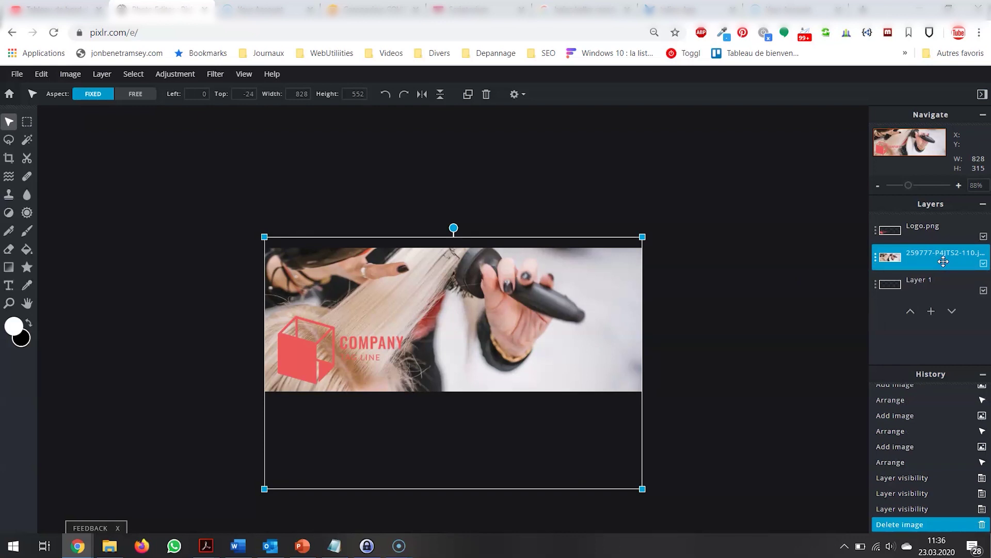
Move the Logo.png image to the banner's lower right corner with the Arrange tool and scale it down proportionally.
left_click(8, 124)
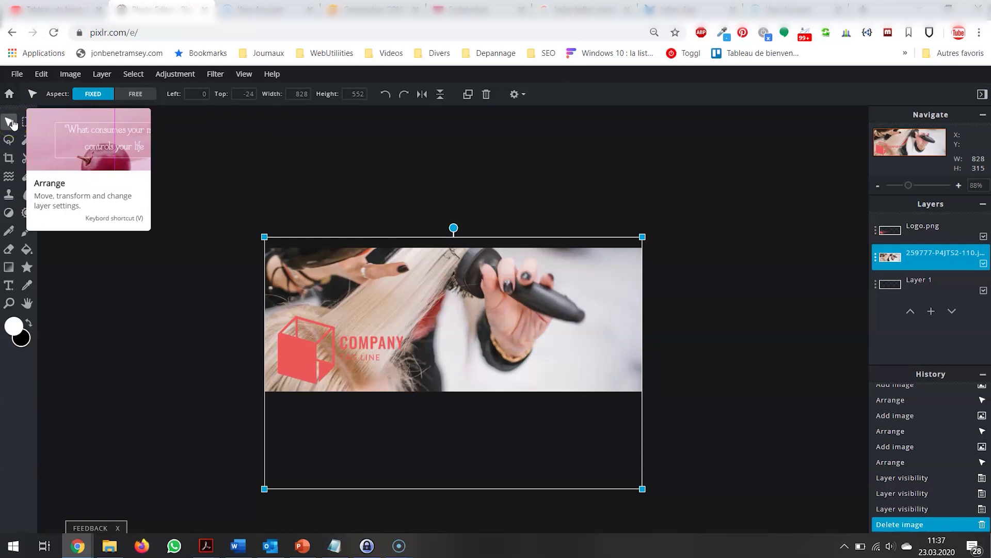
left_click_drag(325, 346, 536, 338)
left_click(495, 305)
left_click_drag(495, 303, 574, 348)
left_click(717, 340)
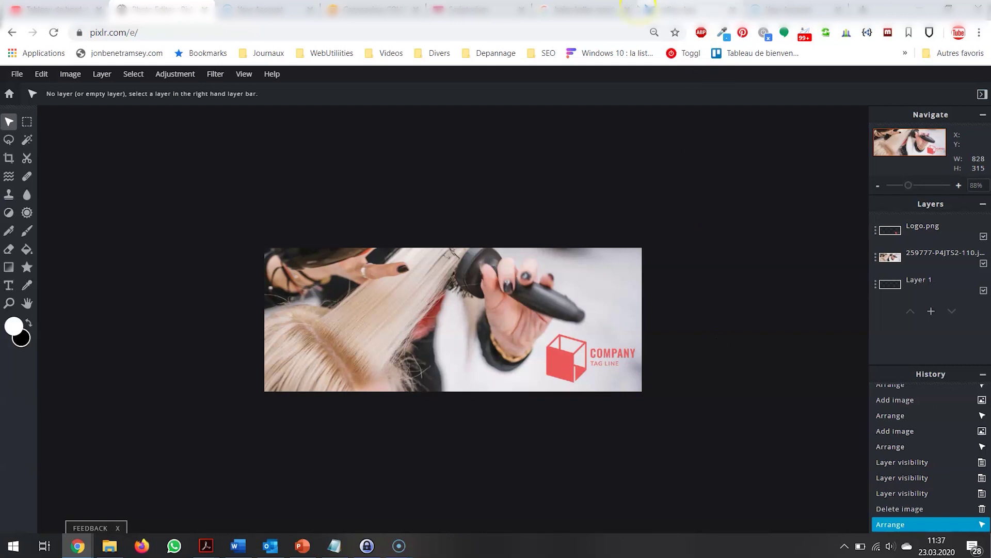
Add a text layer to the banner reading "A bientôt dans notre salon de coiffure".
left_click(6, 285)
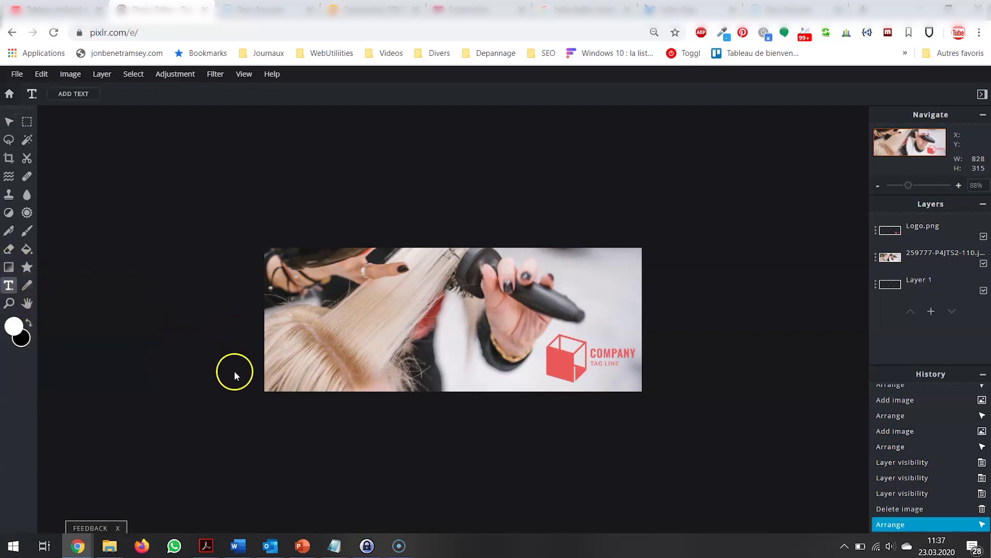
left_click(72, 95)
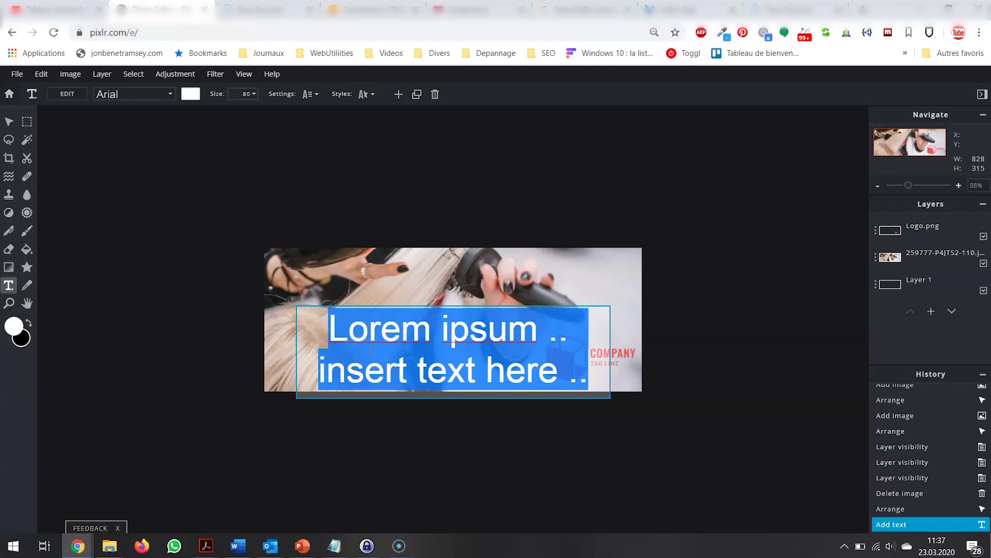
type("a bient")
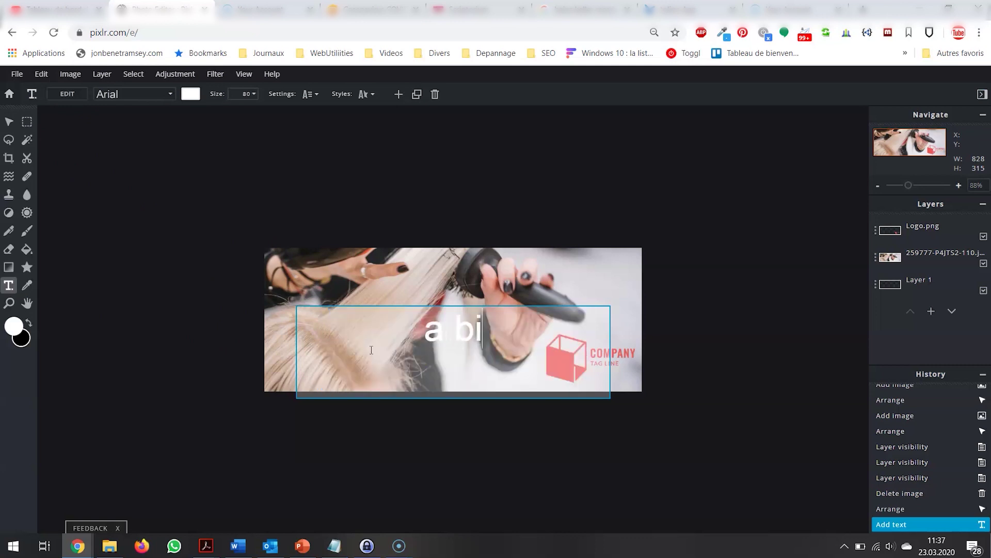
key("BackSpace")
key("BackSpace")
key("BackSpace")
key("BackSpace")
key("BackSpace")
key("BackSpace")
type("A bientôt d")
type("ans notre ")
type("salon de coi")
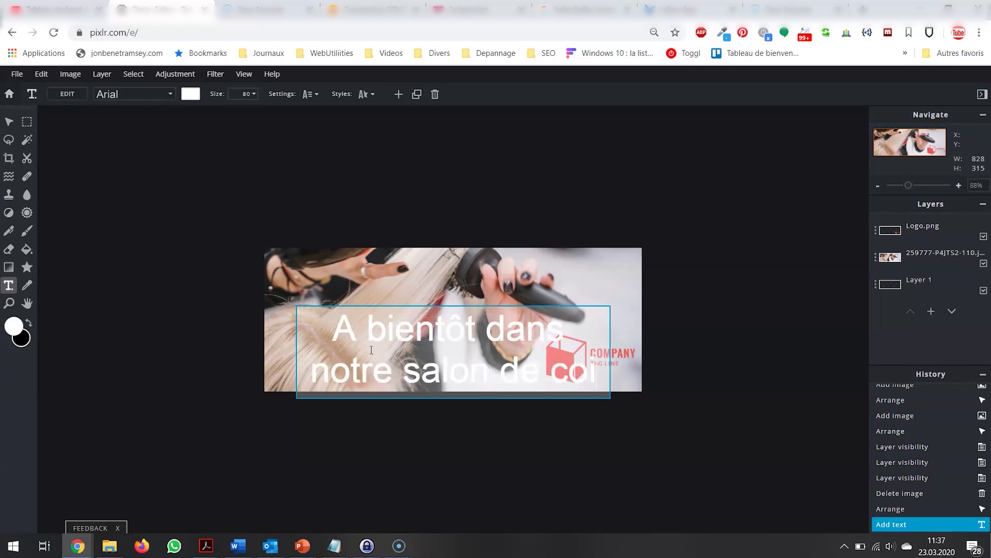
type("ffure")
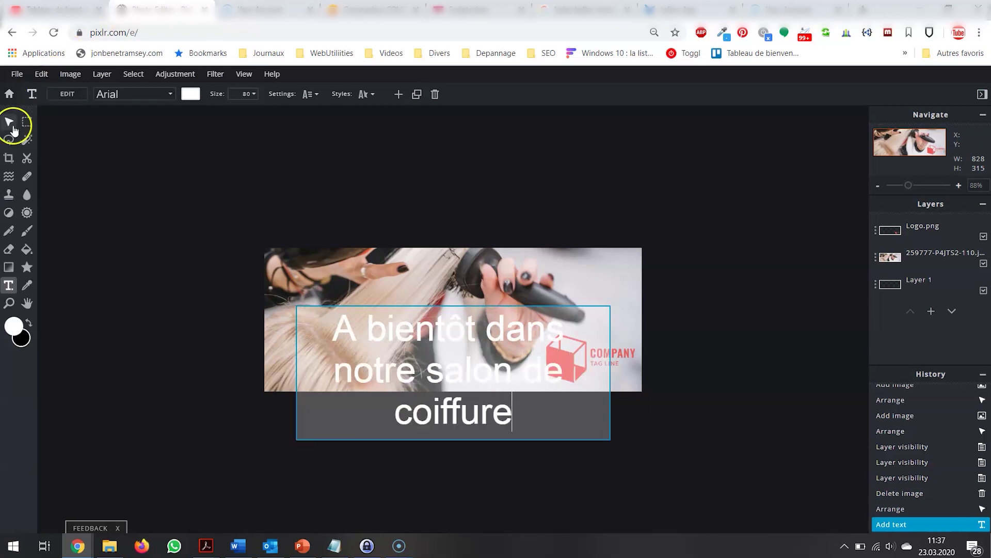
left_click(9, 122)
double_click(364, 331)
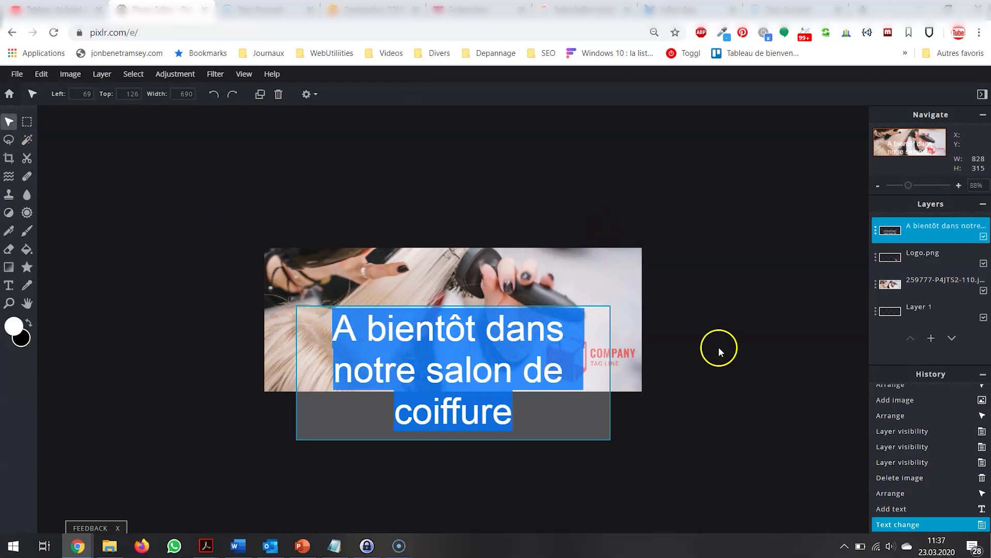
left_click(7, 287)
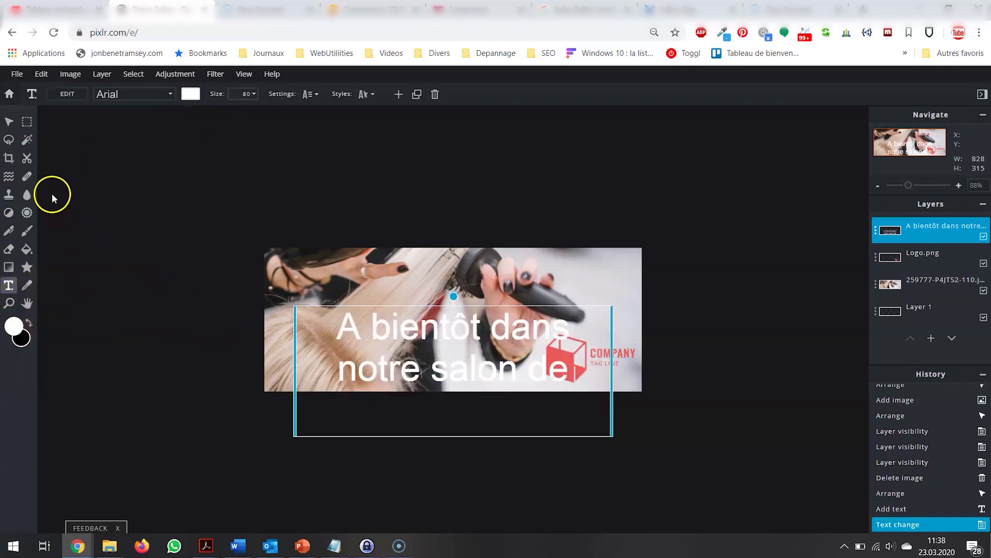
left_click(356, 330)
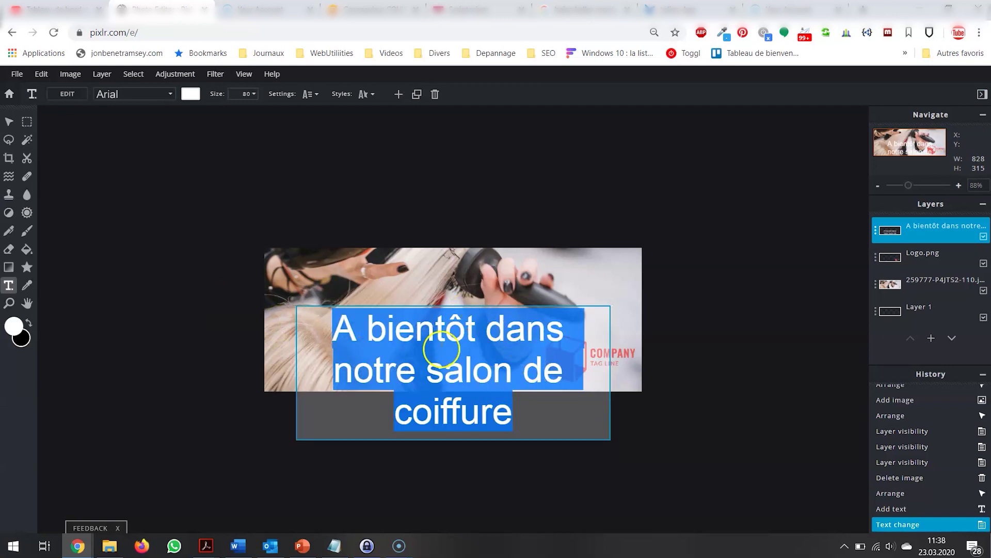
left_click(12, 124)
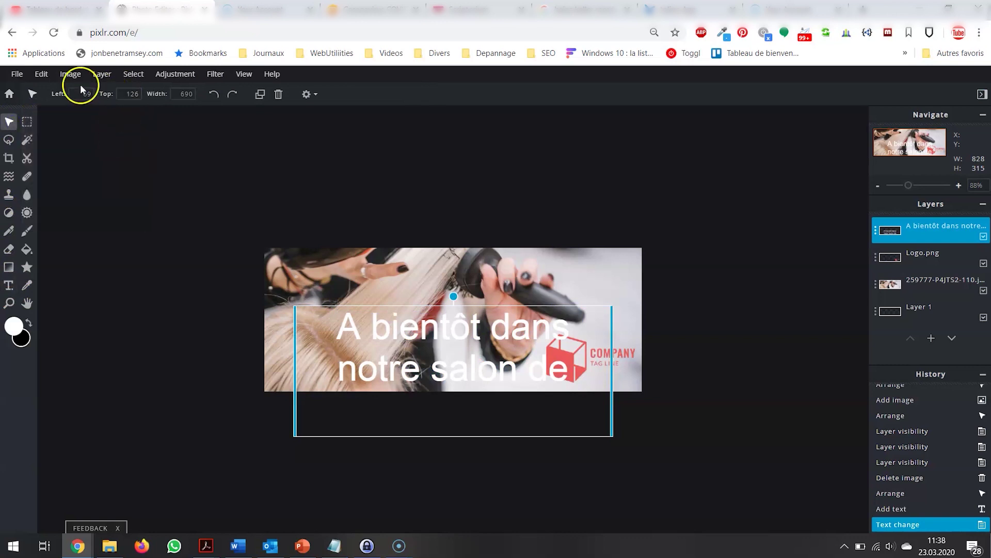
left_click(9, 285)
left_click(428, 358)
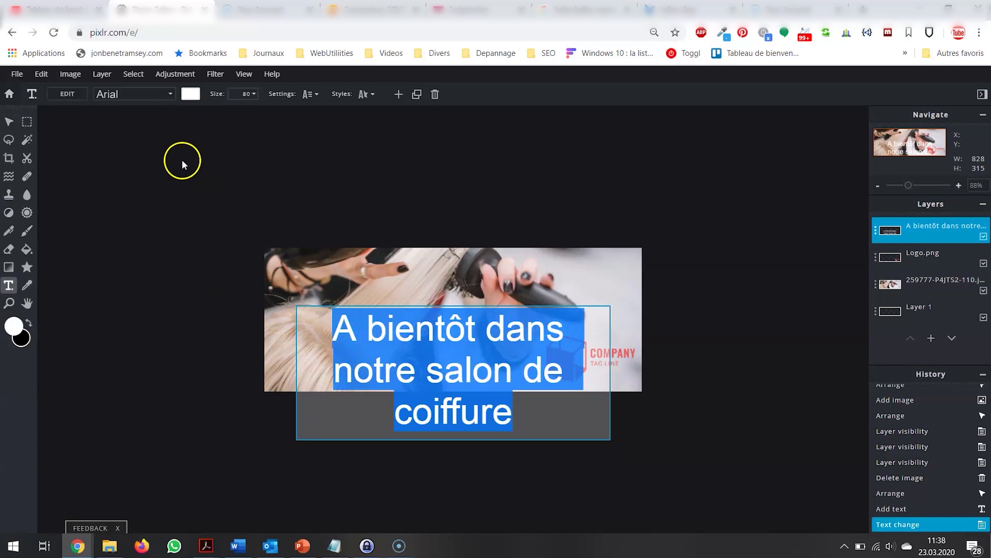
left_click(190, 94)
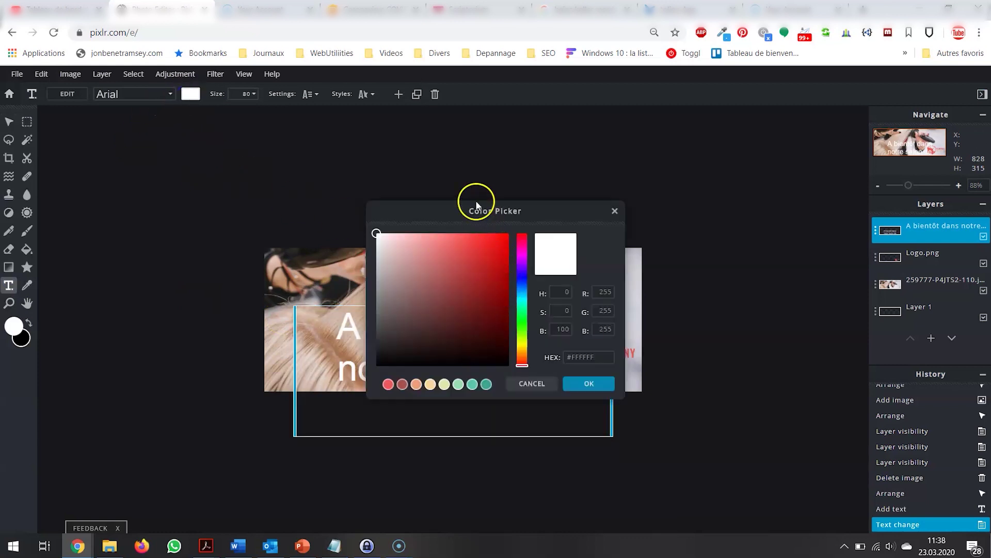
left_click_drag(460, 209, 342, 197)
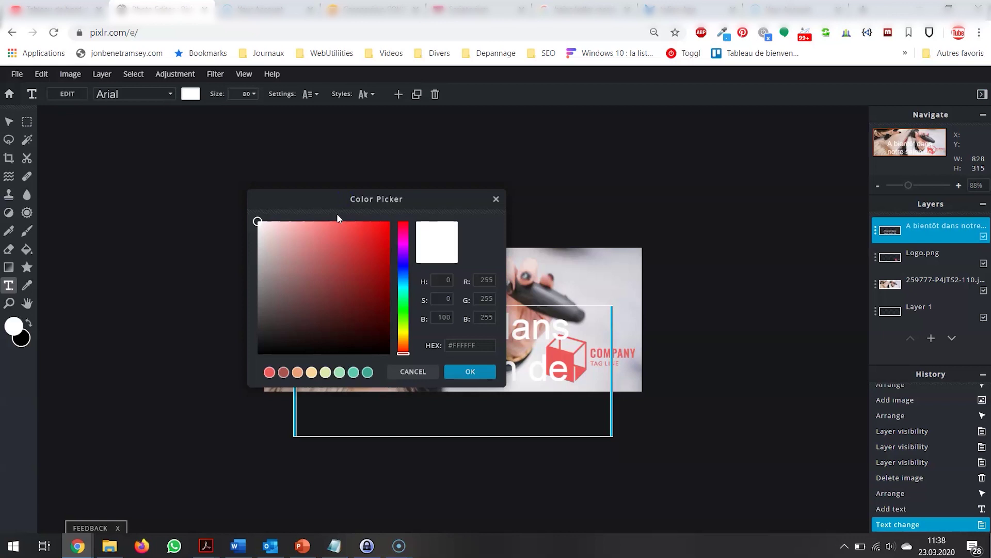
left_click(495, 199)
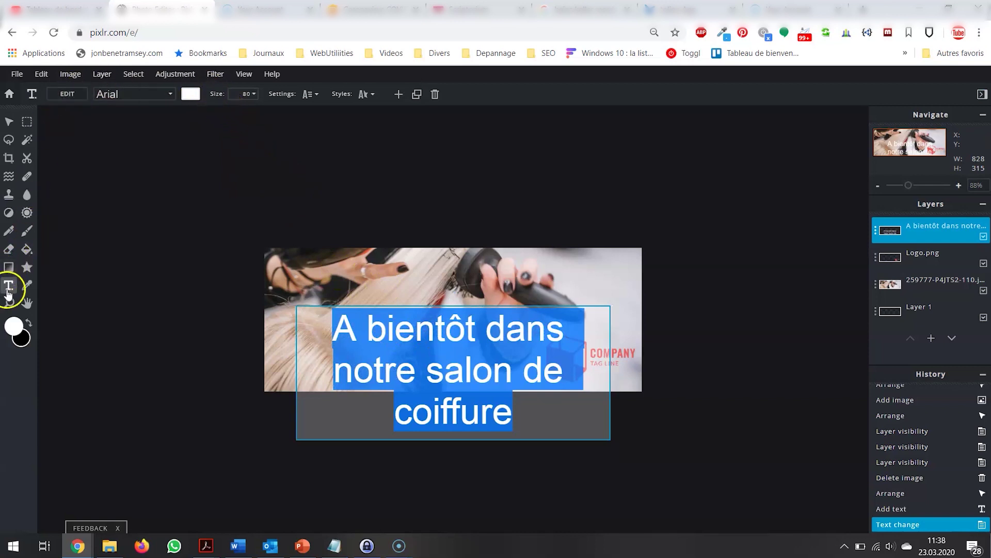
Colour the banner text coral red #EA6060 by sampling the COMPANY lettering of the logo.
left_click(188, 99)
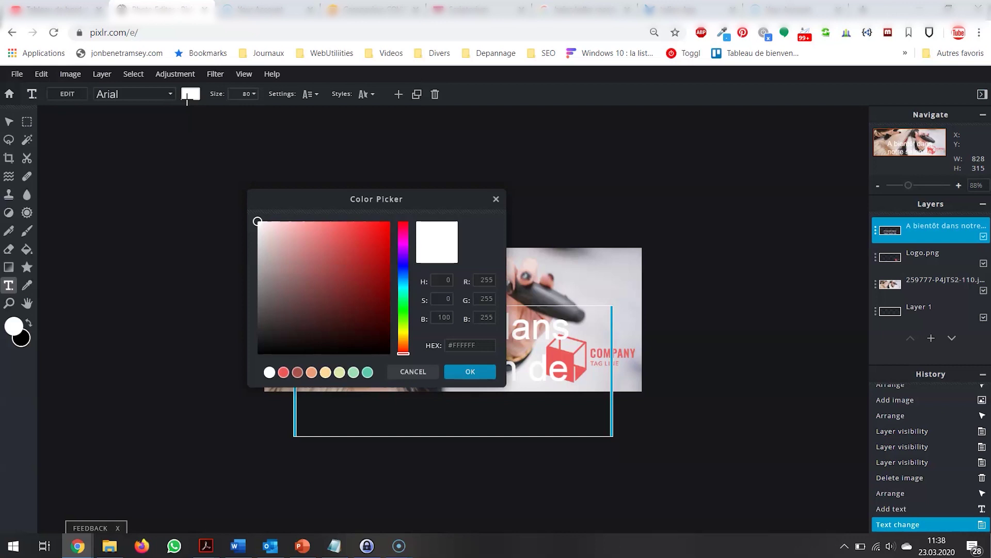
left_click(620, 354)
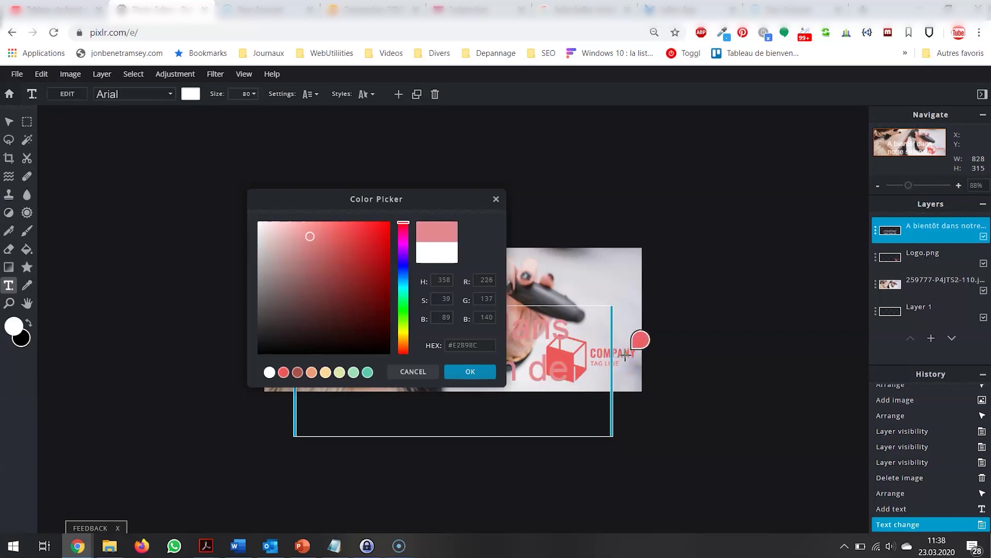
left_click(625, 356)
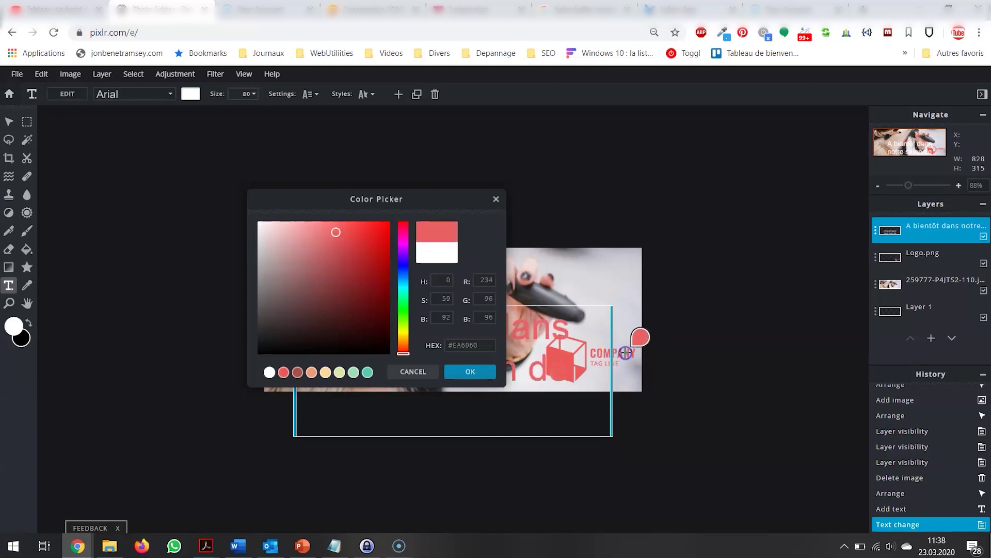
left_click(488, 373)
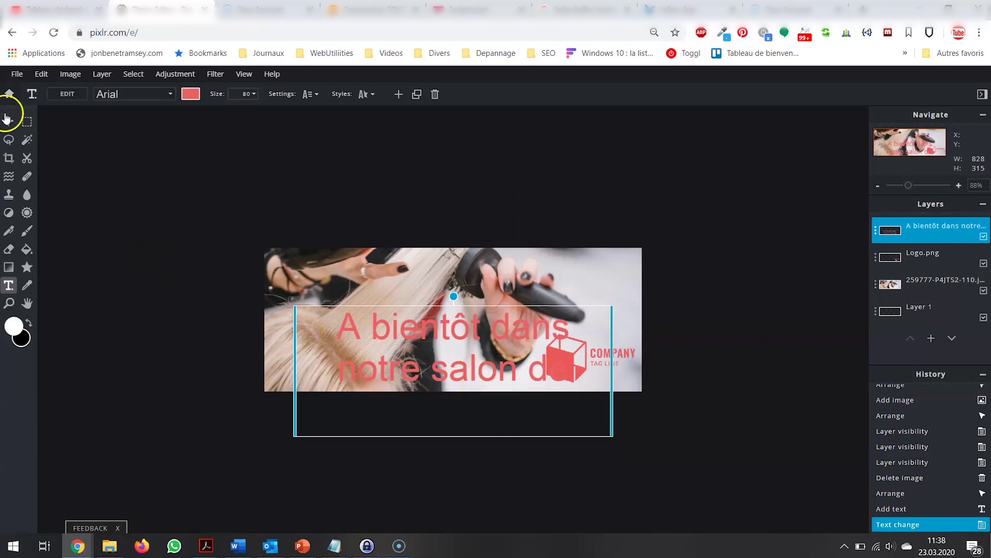
Set the banner text's size to 44 and move the text slightly left and down with the Arrange tool.
left_click(253, 94)
left_click(243, 95)
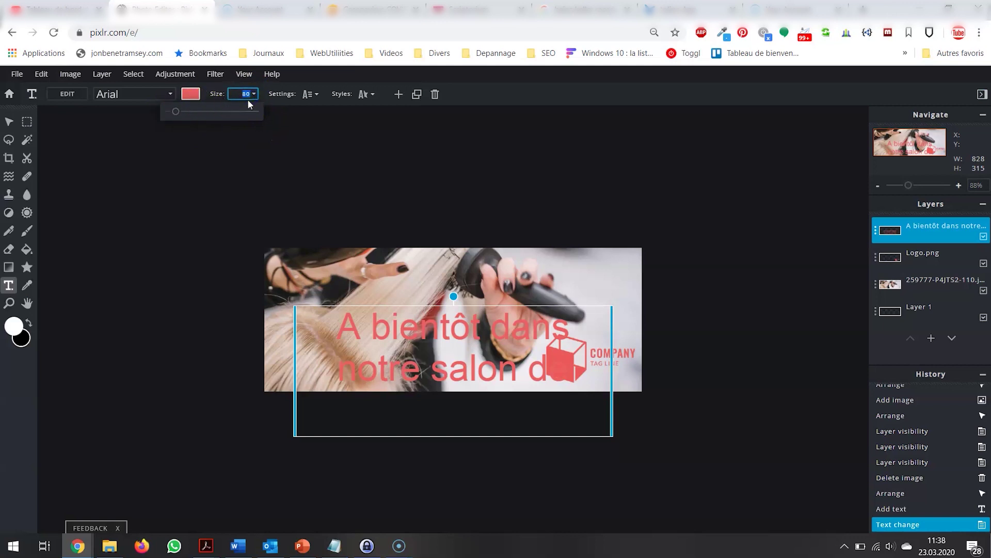
type("44")
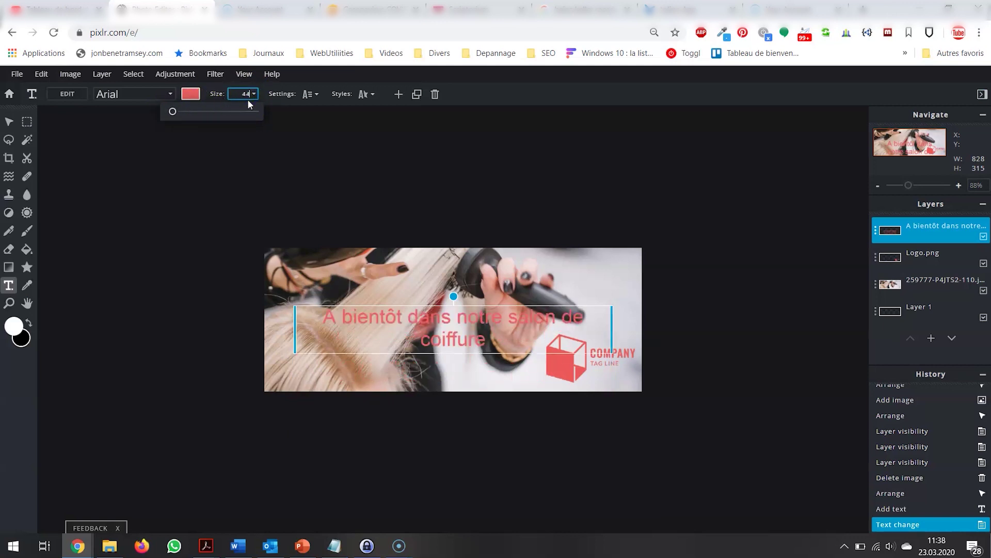
left_click(19, 127)
left_click_drag(409, 317, 389, 324)
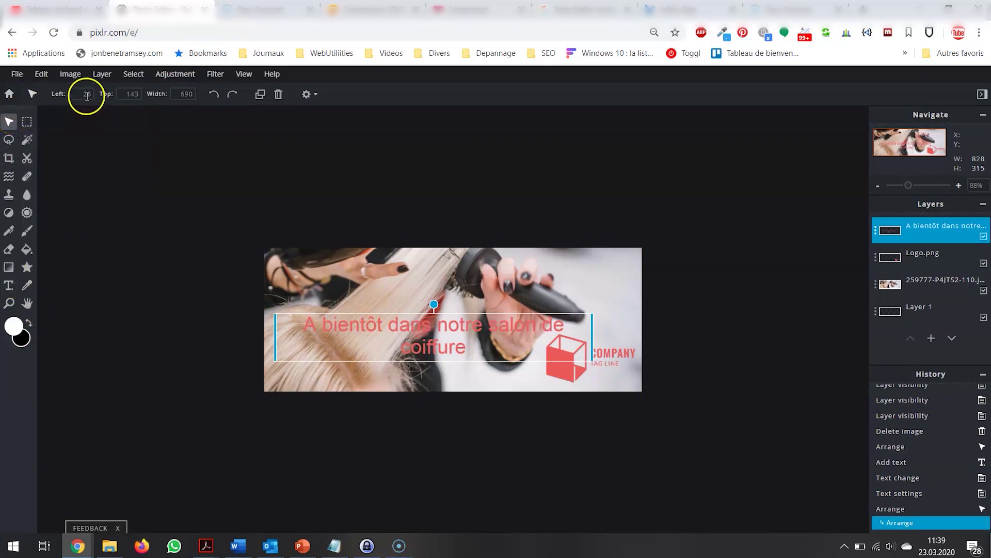
Set the size of the text "A bientôt dans notre salon de coiffure" to 34.
left_click(9, 285)
double_click(432, 320)
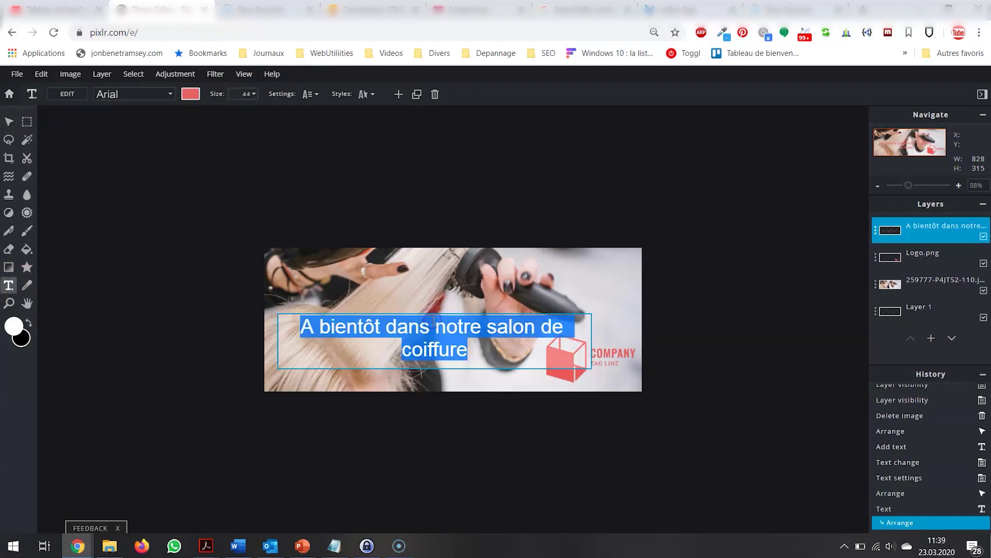
left_click(245, 93)
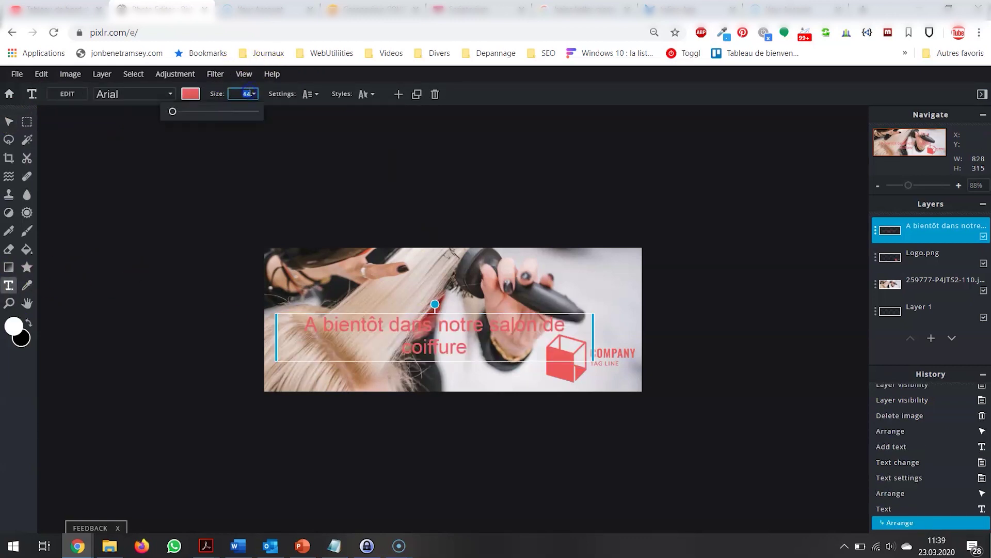
type("34")
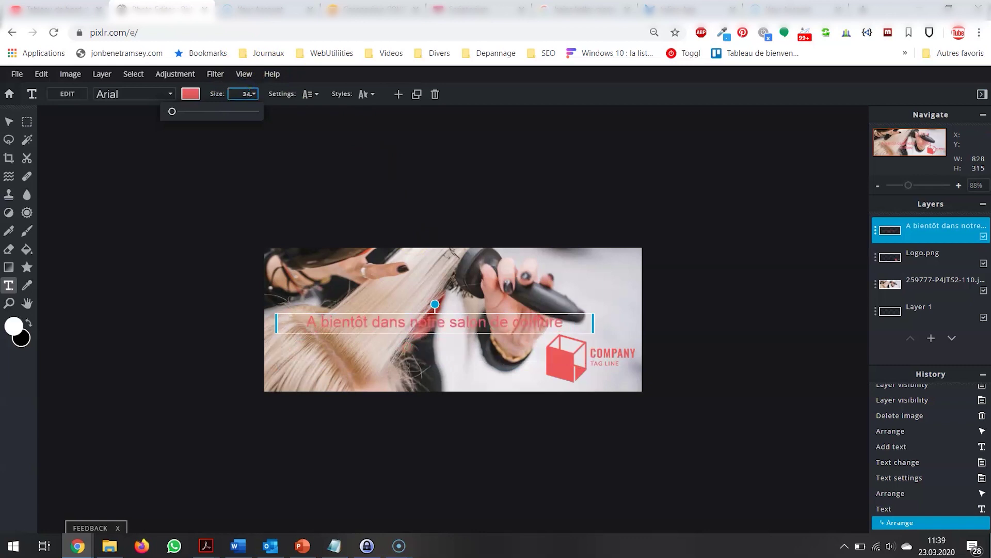
Move the banner text up and to the right, and nudge the logo toward the banner's right edge.
left_click(9, 121)
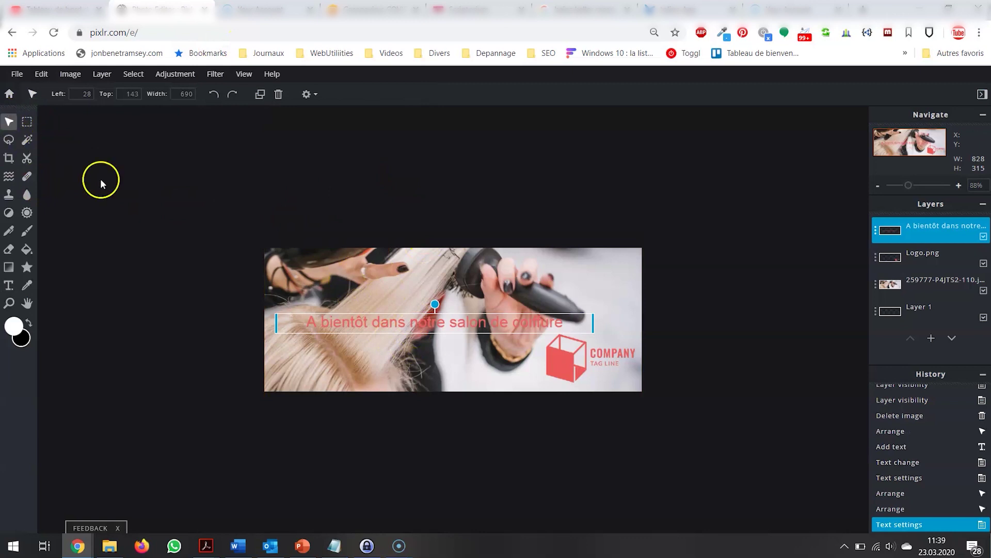
left_click_drag(416, 332, 455, 313)
left_click_drag(579, 361, 586, 354)
left_click_drag(492, 351, 479, 352)
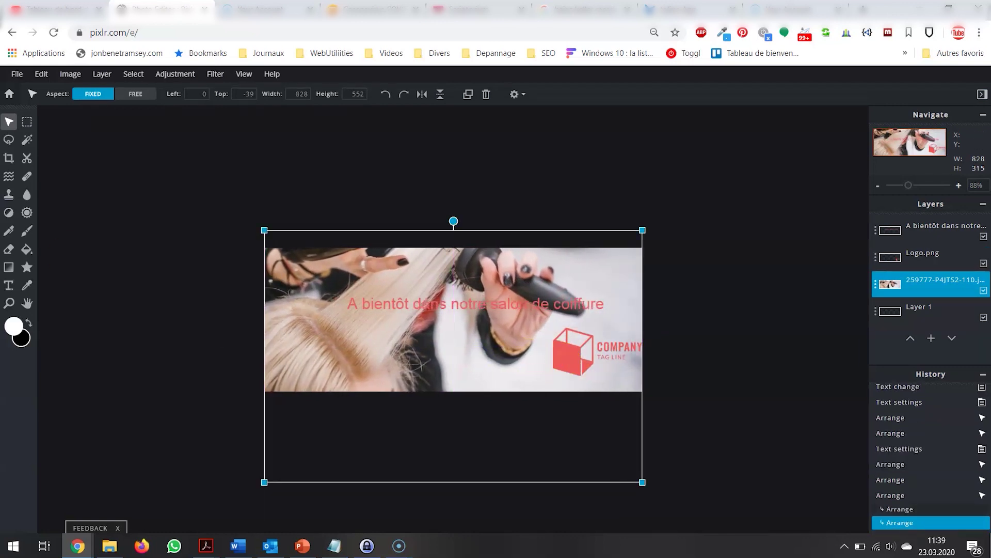
Place the text along the banner's lower edge, about 79 px across and 259 px down, and the logo in the upper right corner.
left_click(9, 122)
left_click_drag(377, 304, 319, 378)
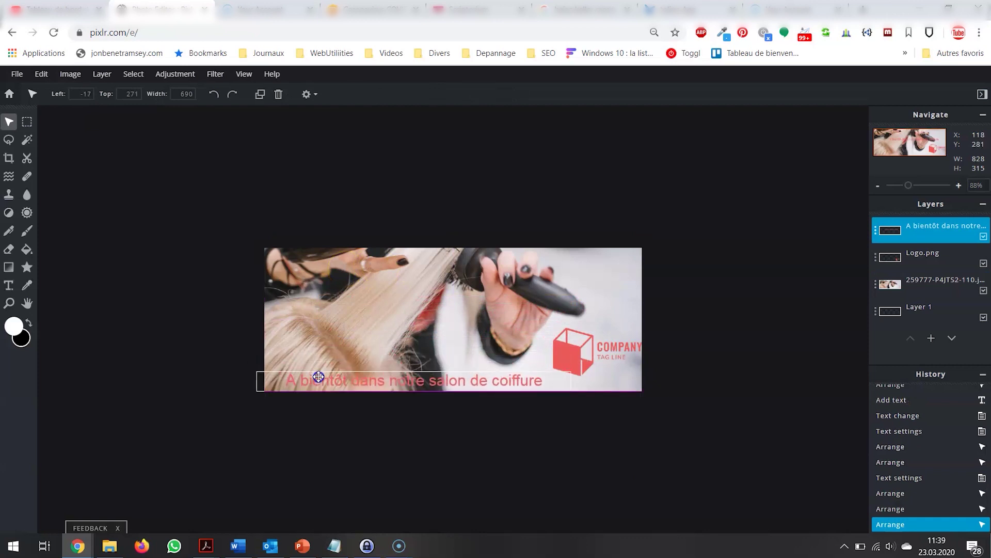
left_click_drag(587, 347, 579, 272)
left_click_drag(491, 380, 532, 376)
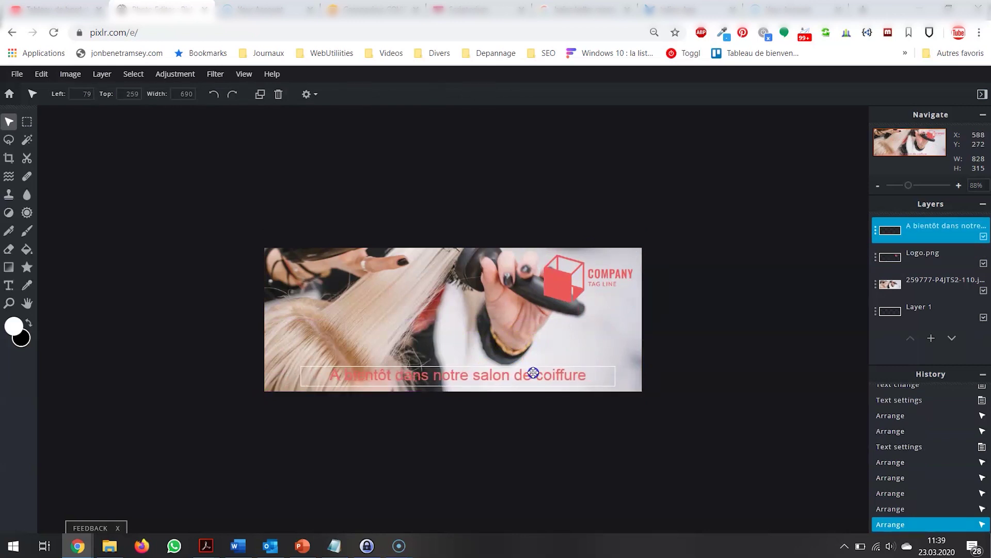
Try the logo at the banner's lower left, shift the text slightly right, and return the logo to the upper right corner.
left_click(513, 451)
left_click_drag(562, 283, 293, 367)
mouse_move(477, 374)
left_mouse_down()
mouse_move(498, 342)
mouse_move(500, 384)
mouse_move(497, 361)
mouse_move(498, 374)
left_mouse_up()
left_click_drag(344, 355, 655, 264)
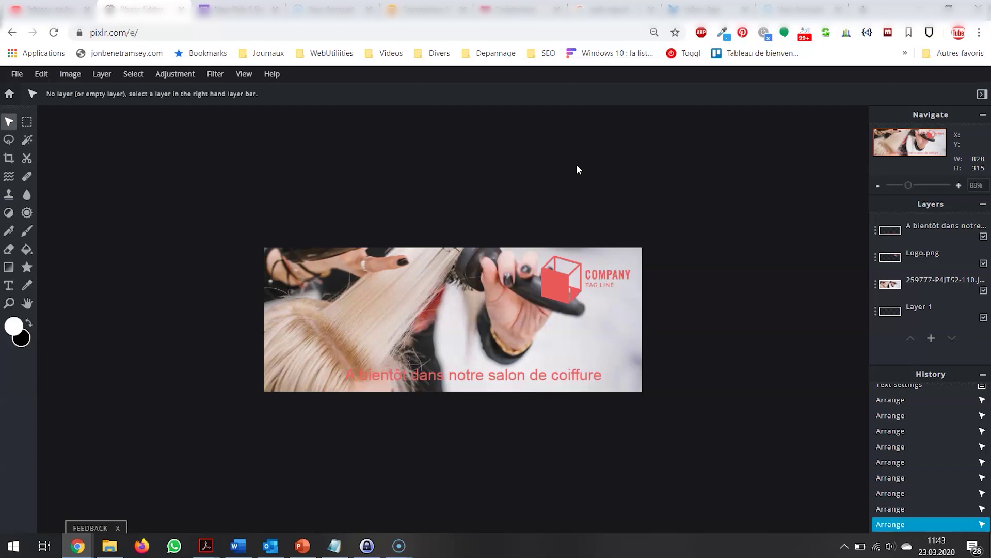
Download the 828 x 315 px banner as the JPG file Banniere_facebook.jpg and open the downloaded image.
left_click(16, 73)
left_click(17, 74)
left_click(38, 166)
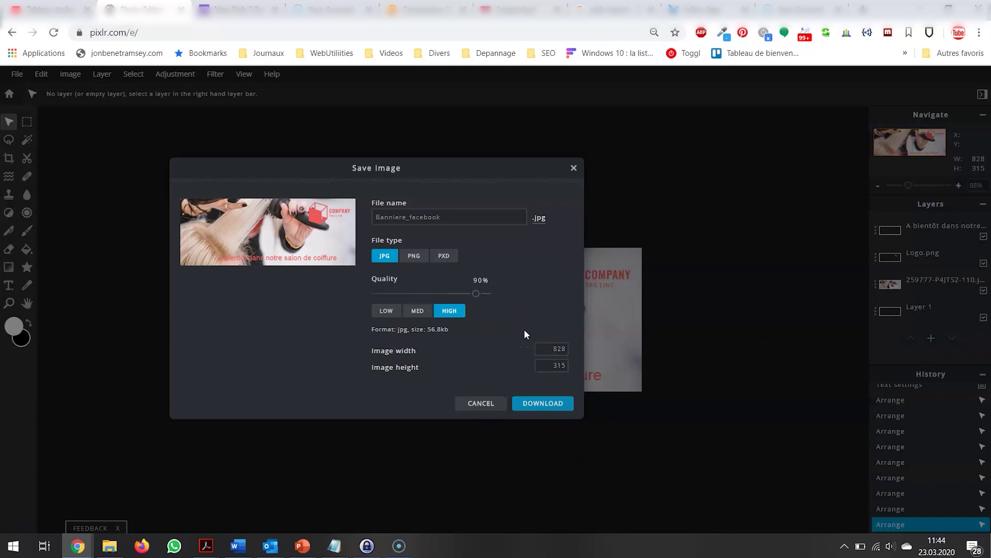
left_click(546, 406)
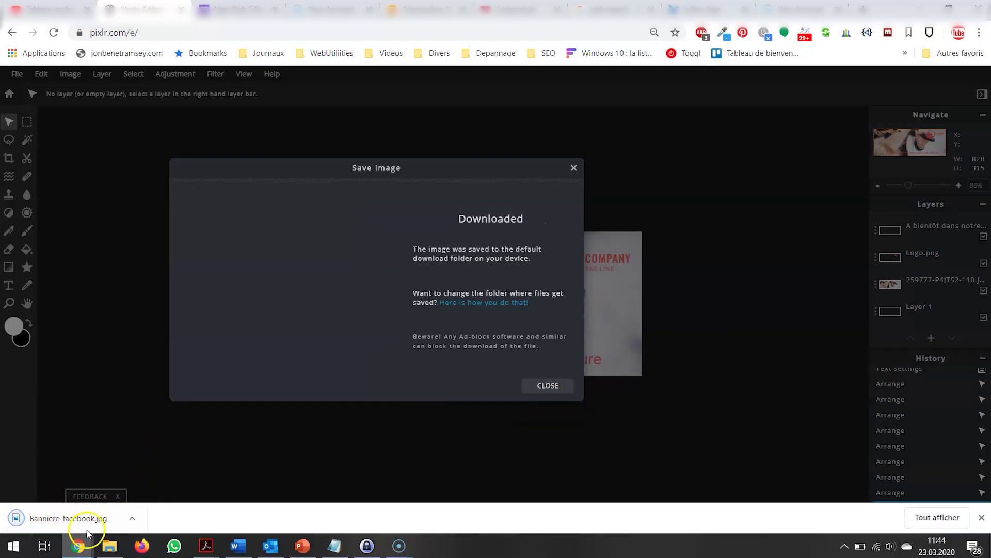
left_click(78, 514)
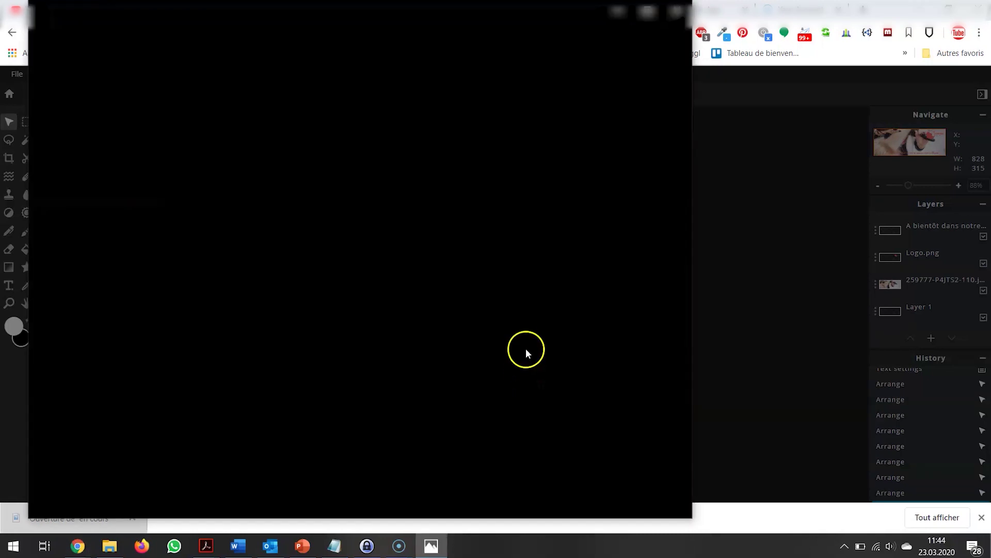